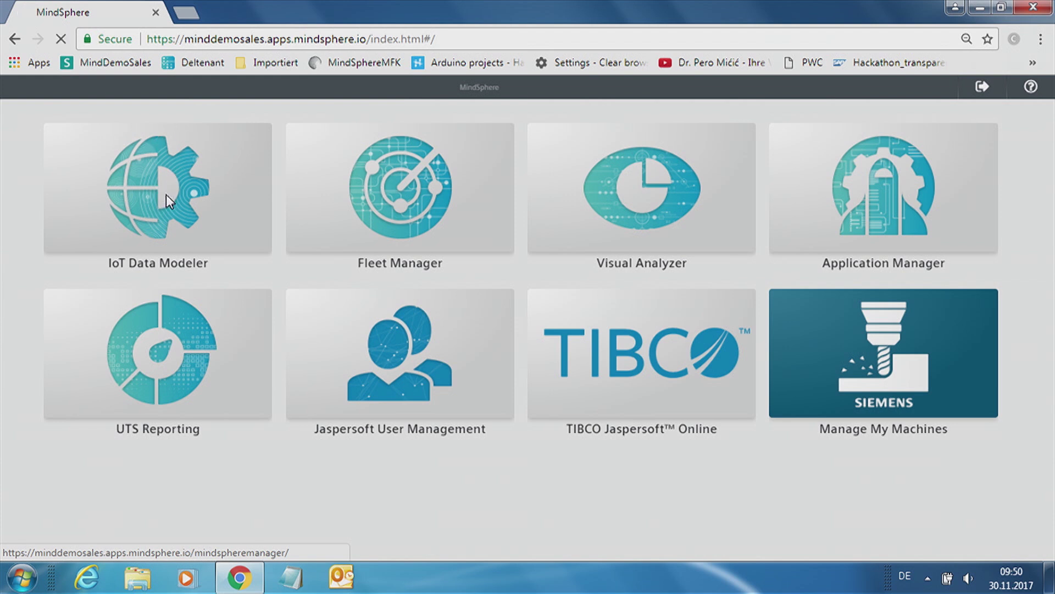
- Open IoT Data Modeler and drill into SiemensAG to see its customer details and assets
{"action": "left_click", "coordinate": [167, 195]}
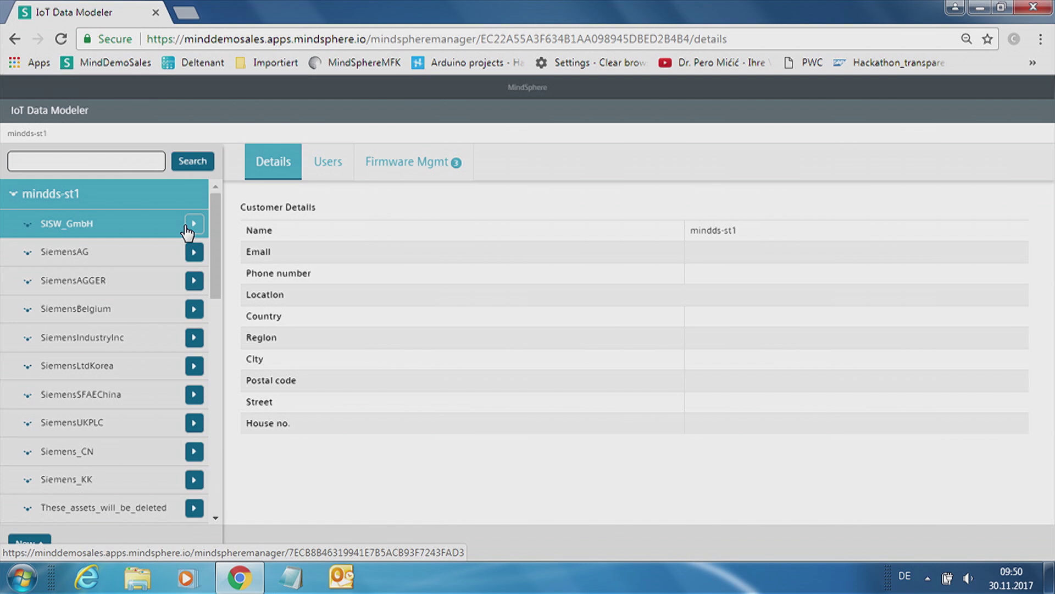
{"action": "scroll", "coordinate": [61, 340], "scroll_direction": "down", "scroll_amount": 5}
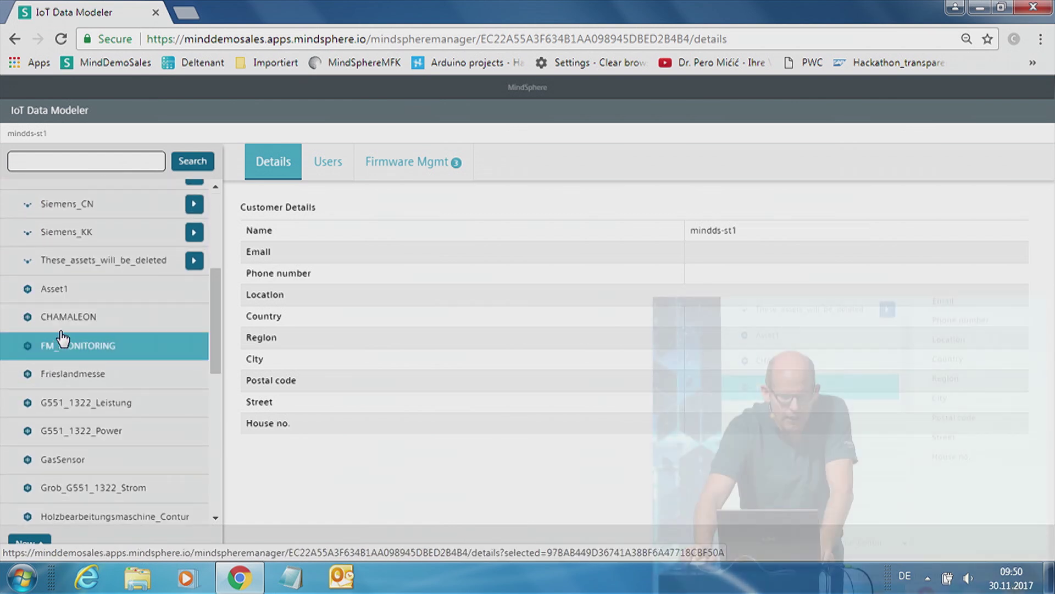
{"action": "scroll", "coordinate": [62, 337], "scroll_direction": "up", "scroll_amount": 3}
{"action": "scroll", "coordinate": [64, 325], "scroll_direction": "up", "scroll_amount": 3}
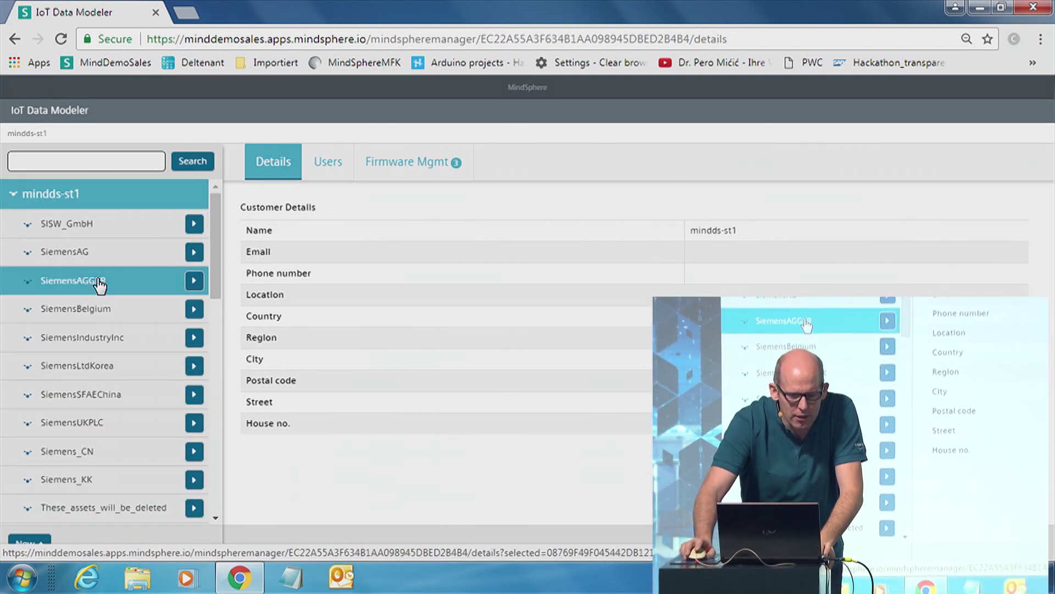
{"action": "left_click", "coordinate": [194, 252]}
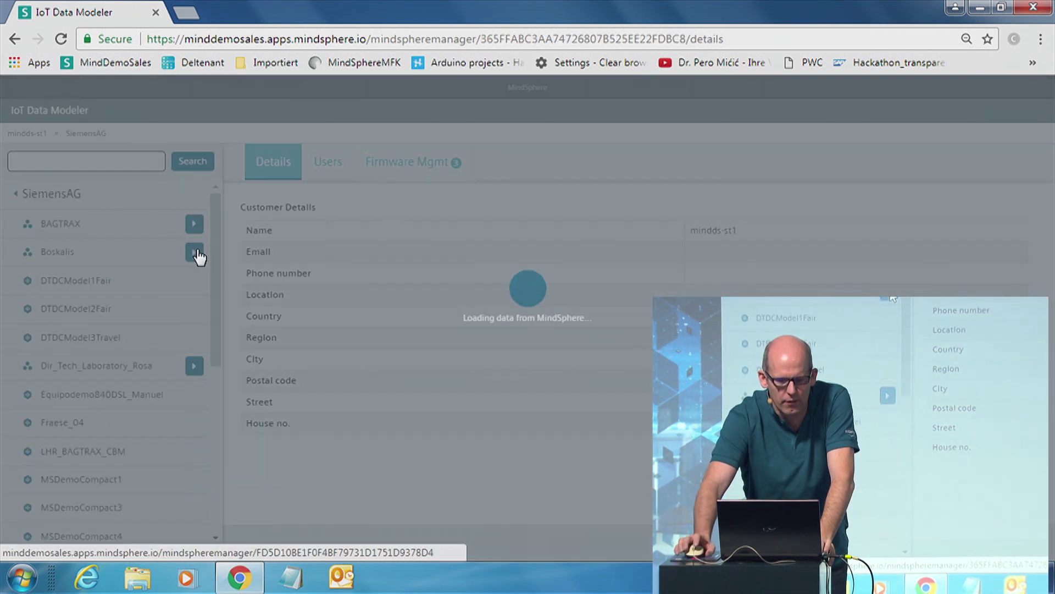
{"action": "scroll", "coordinate": [180, 281], "scroll_direction": "down", "scroll_amount": 5}
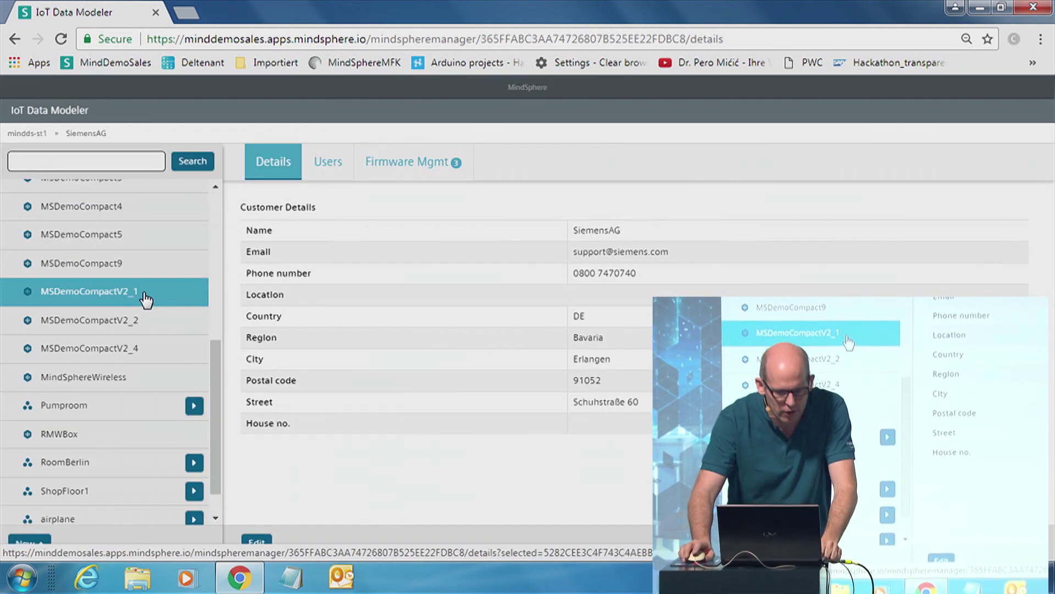
- Select MSDemoCompact9 to view its agent overview with the online, onboarded NanoBox agent
{"action": "left_click", "coordinate": [88, 271]}
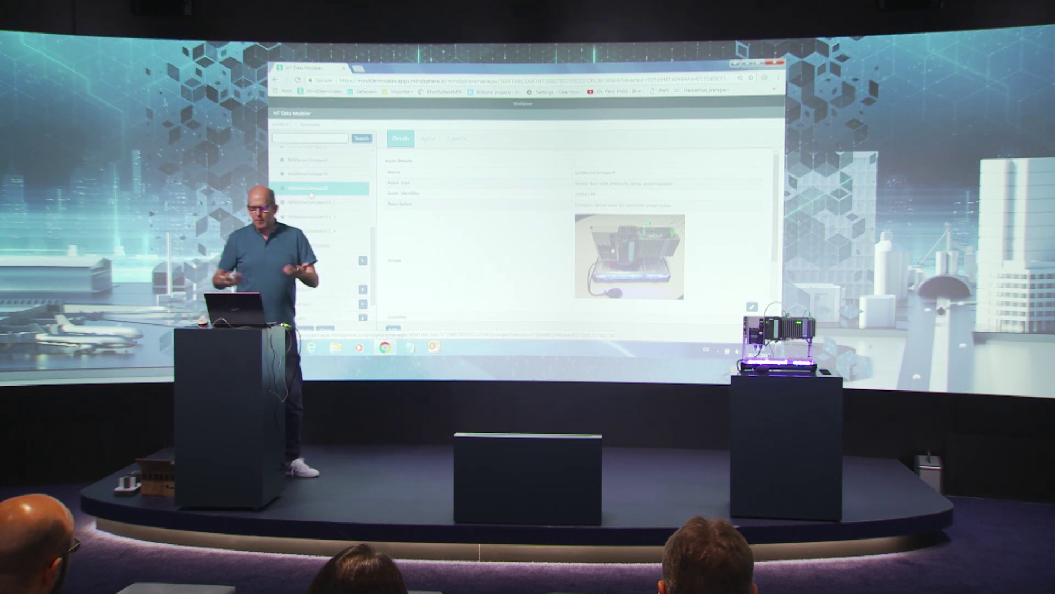
{"action": "scroll", "coordinate": [432, 235], "scroll_direction": "down", "scroll_amount": 5}
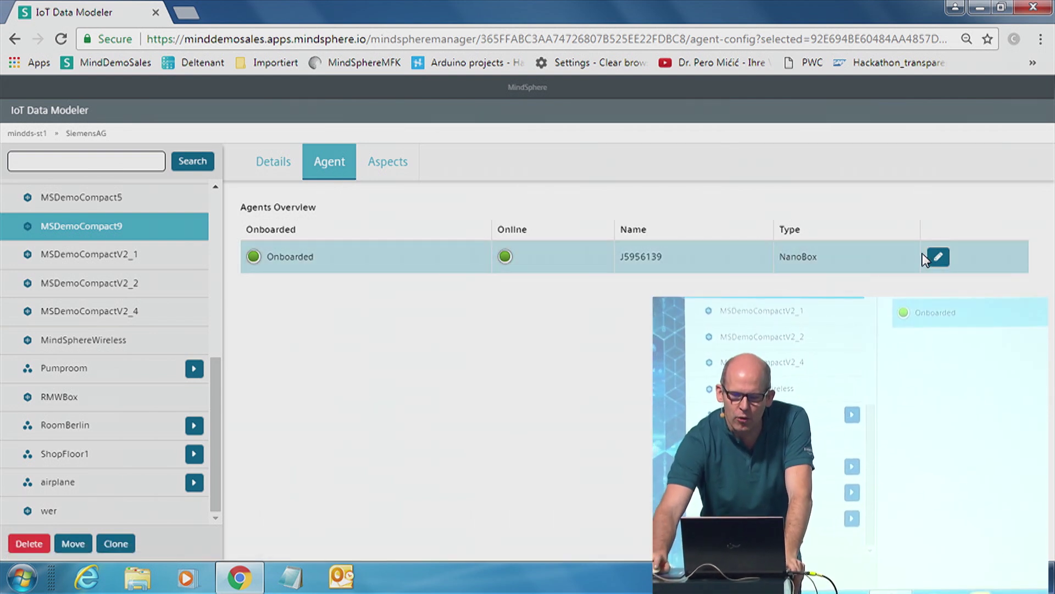
- Edit the Nano agent, expanding Configuration, Ethernet for Data Acquisition and Ethernet for MindSphere Connection (DHCP)
{"action": "left_click", "coordinate": [938, 258]}
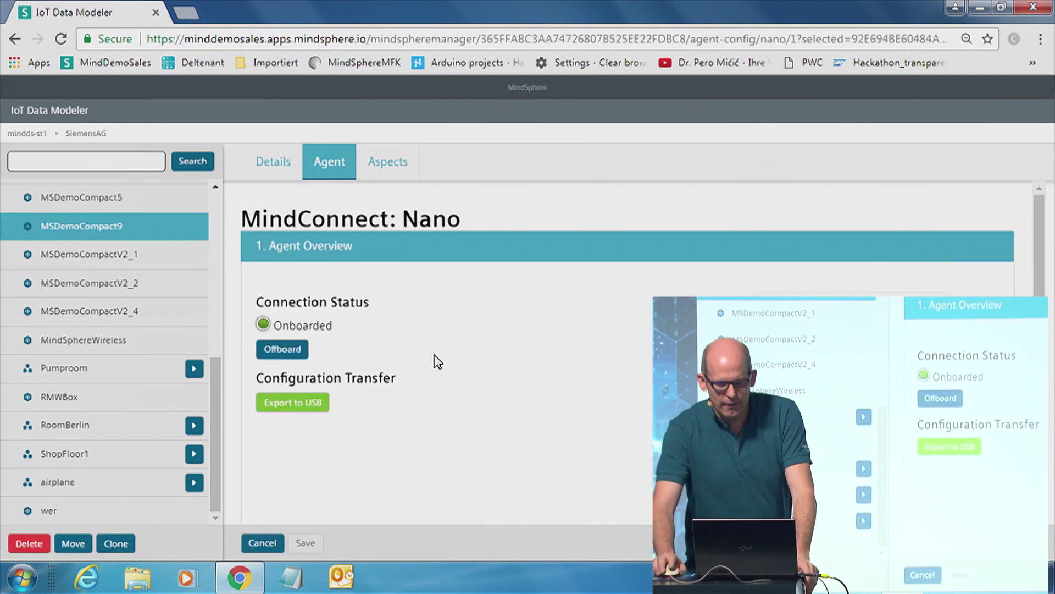
{"action": "scroll", "coordinate": [434, 362], "scroll_direction": "down", "scroll_amount": 3}
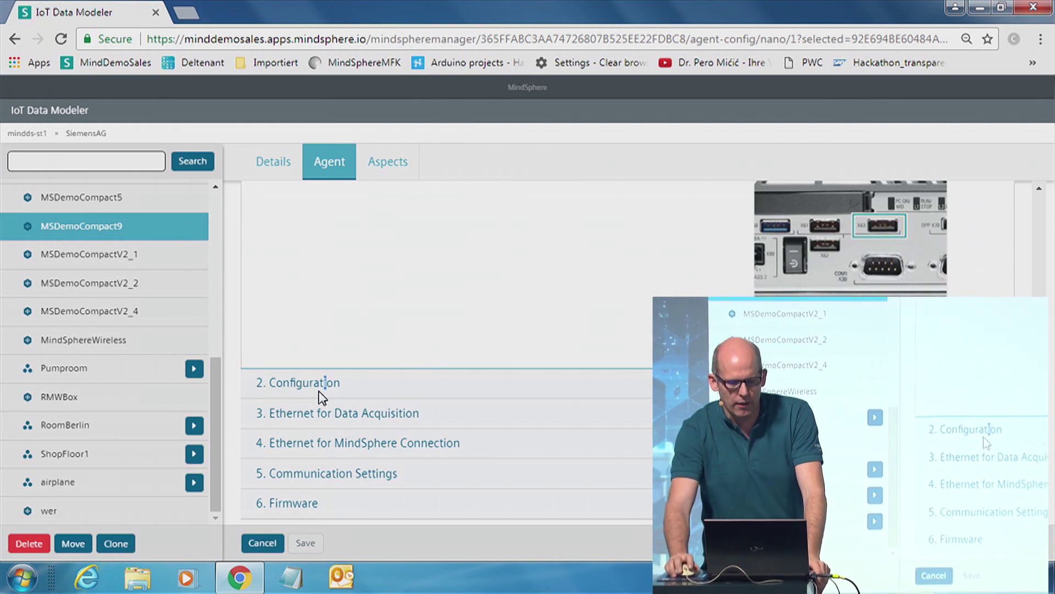
{"action": "left_click", "coordinate": [321, 390]}
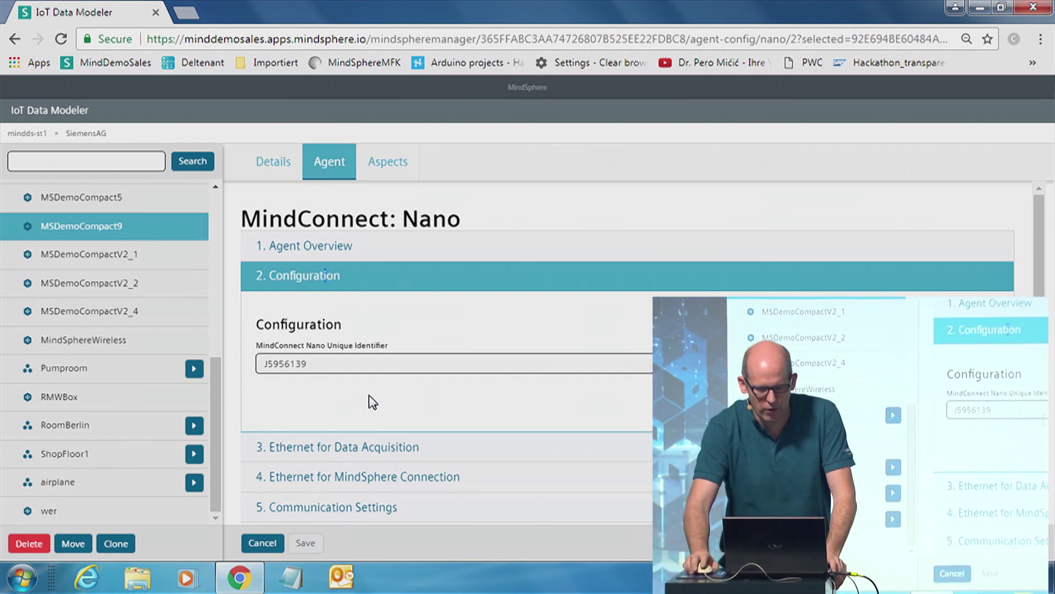
{"action": "left_click", "coordinate": [336, 441]}
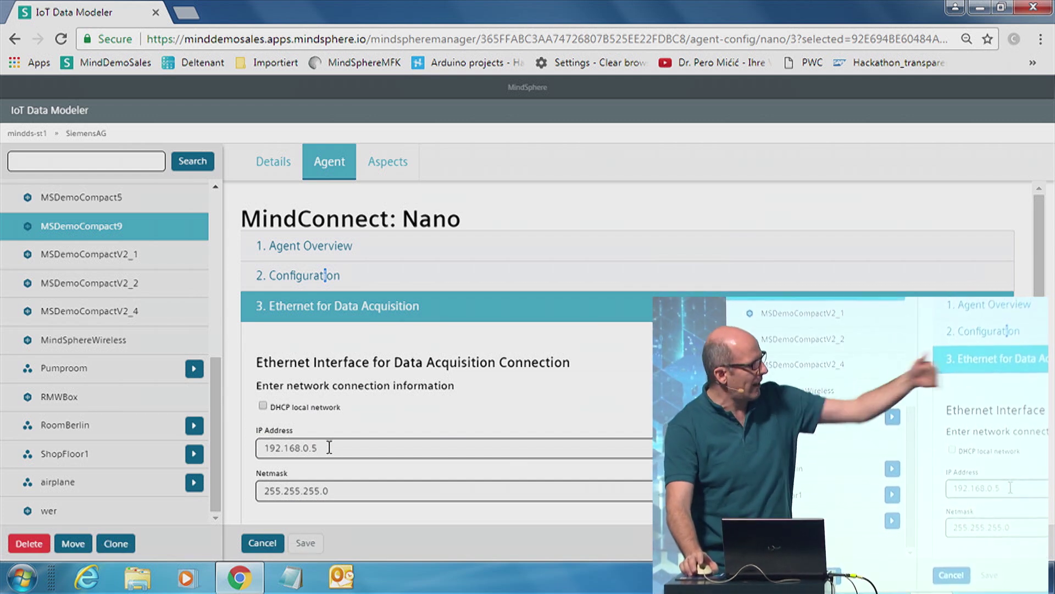
{"action": "scroll", "coordinate": [339, 444], "scroll_direction": "down", "scroll_amount": 5}
{"action": "left_click", "coordinate": [326, 439]}
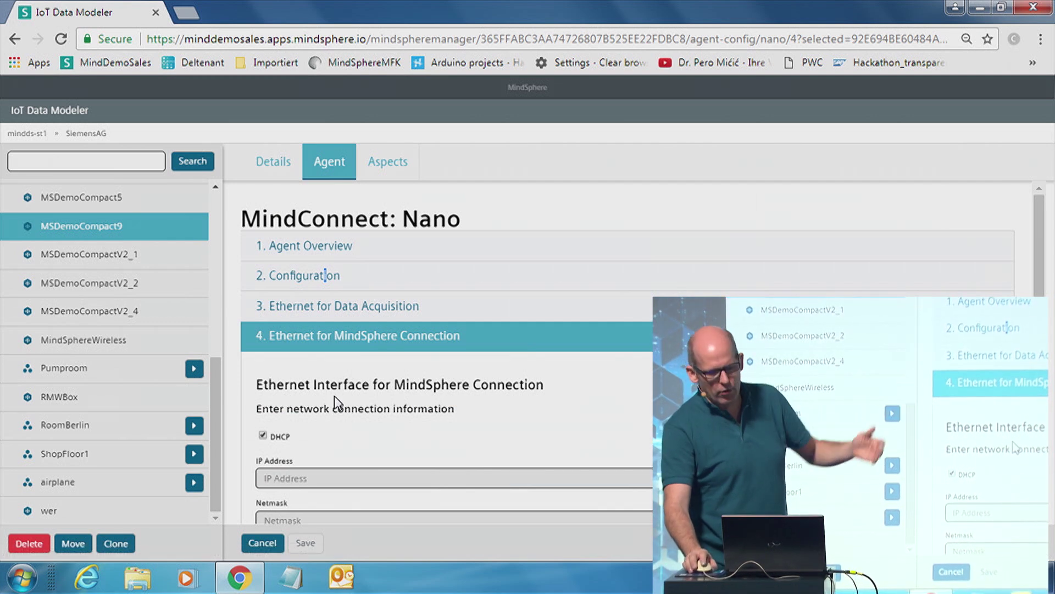
{"action": "scroll", "coordinate": [336, 393], "scroll_direction": "down", "scroll_amount": 5}
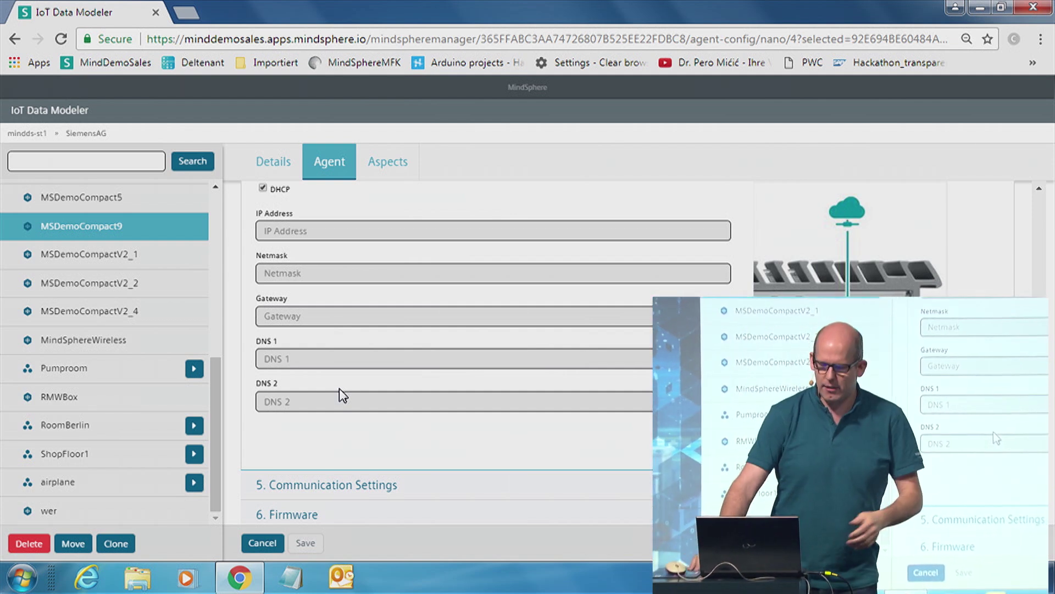
{"action": "scroll", "coordinate": [435, 308], "scroll_direction": "up", "scroll_amount": 5}
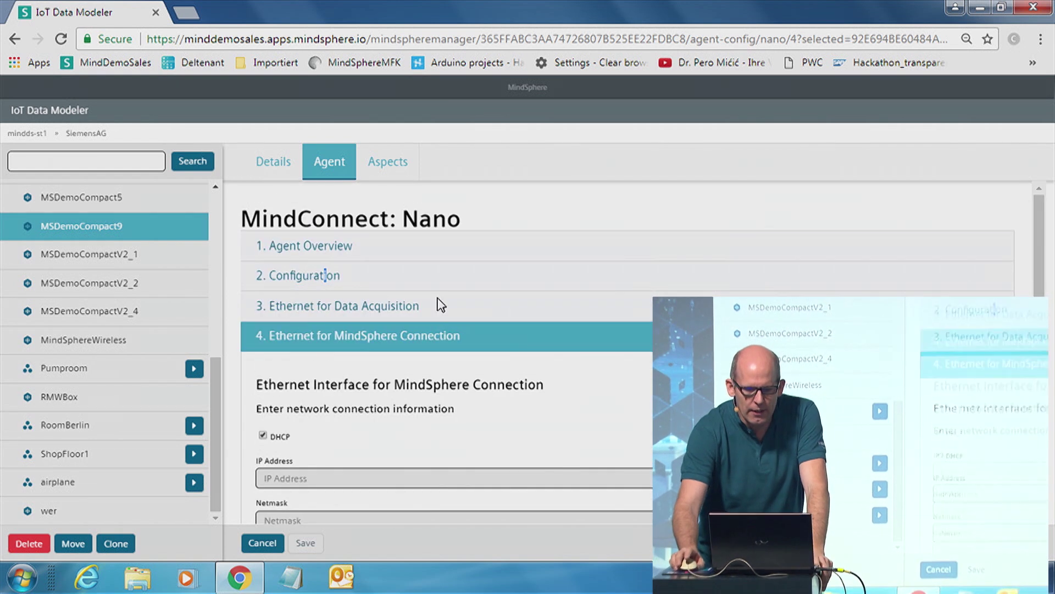
- Show the asset's CPU_Data aspect and dismiss the Add Variable form without adding anything
{"action": "left_click", "coordinate": [391, 162]}
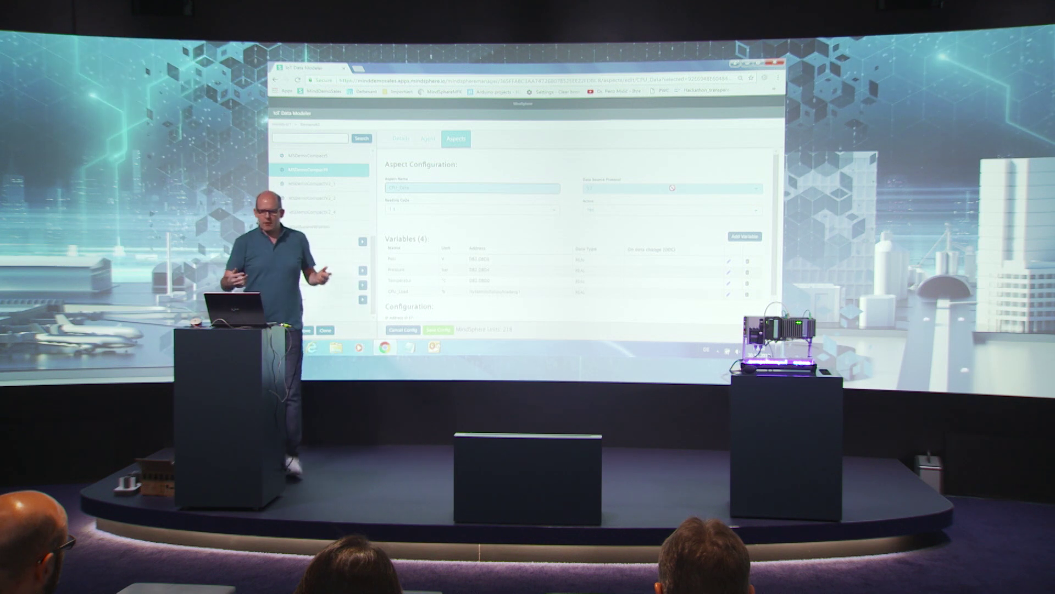
{"action": "left_click", "coordinate": [742, 239]}
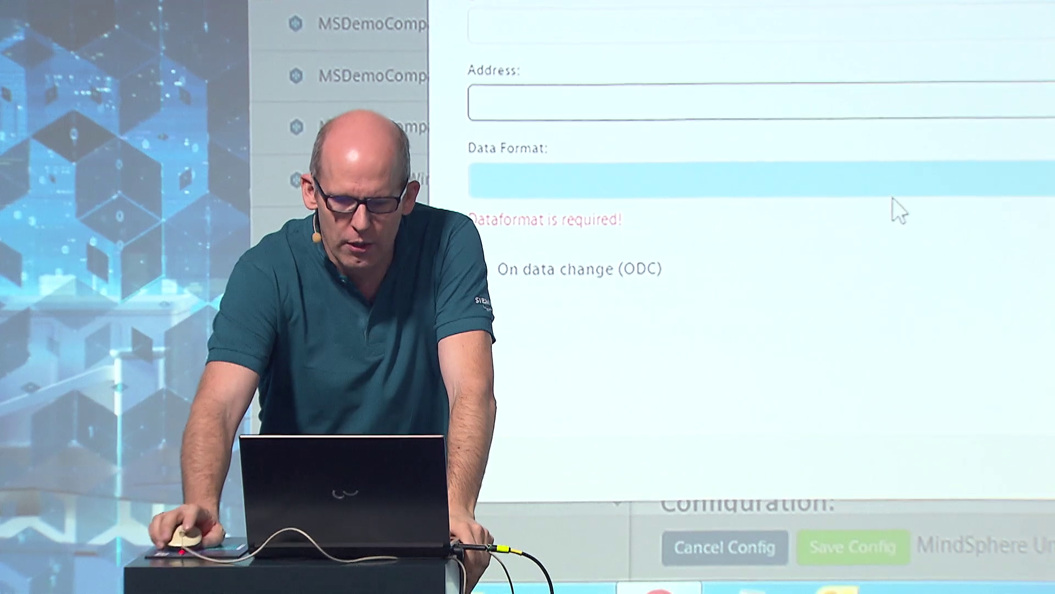
{"action": "key", "text": "Escape"}
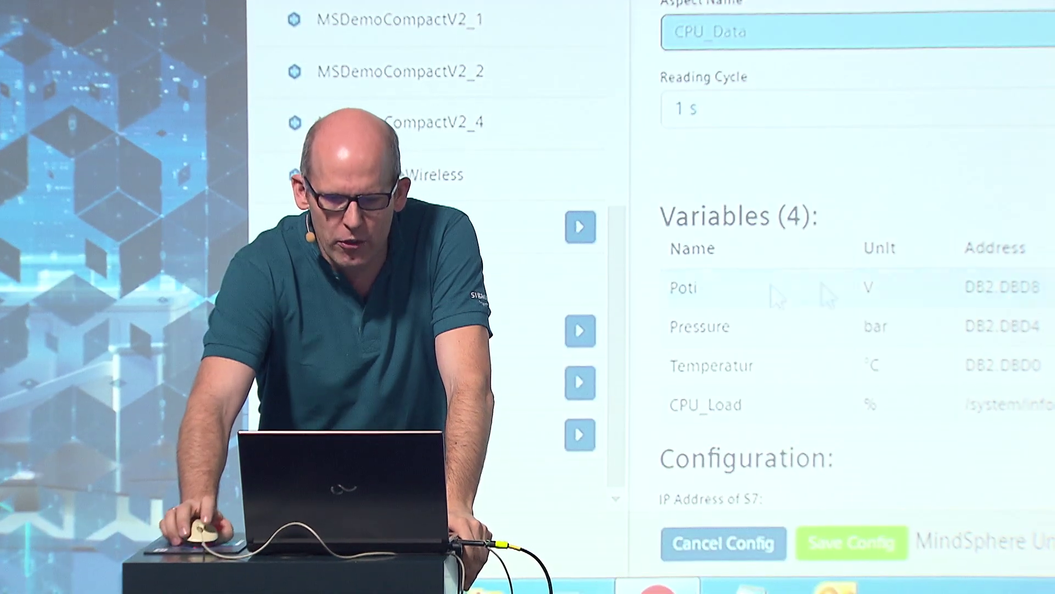
- Check the reading cycle intervals, keep 1 s, and cancel the aspect configuration
{"action": "left_click", "coordinate": [715, 108]}
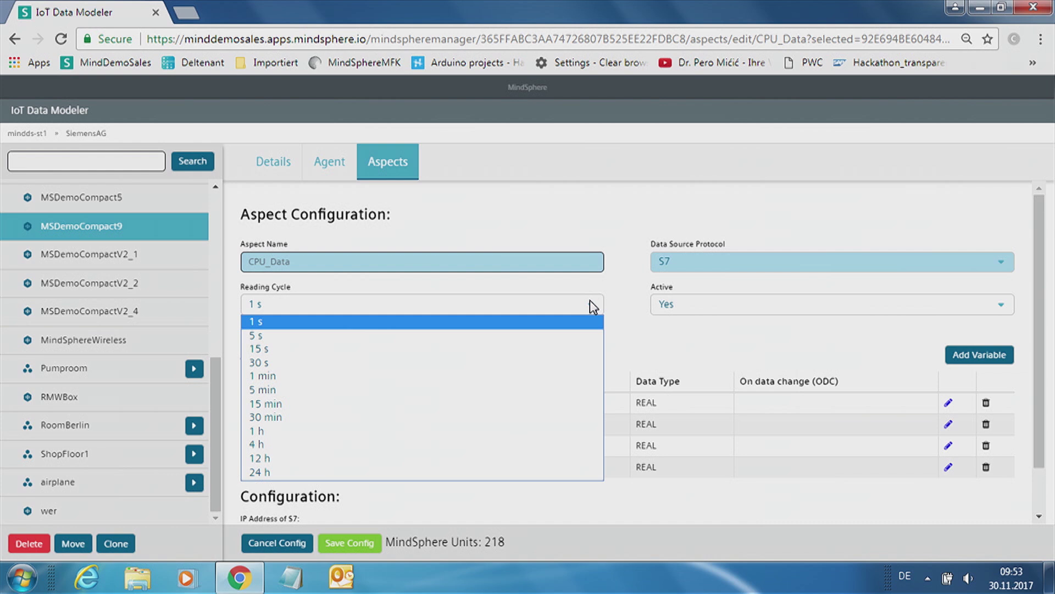
{"action": "left_click", "coordinate": [410, 321]}
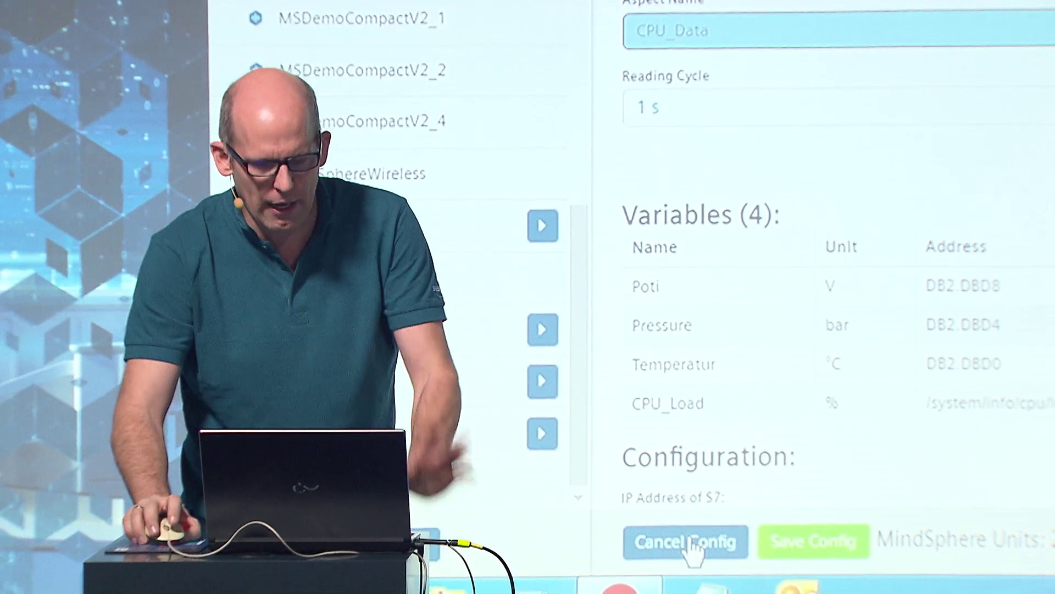
{"action": "left_click", "coordinate": [687, 543]}
- Confirm discarding the aspect configuration to get back to the launchpad
{"action": "key", "text": "Return"}
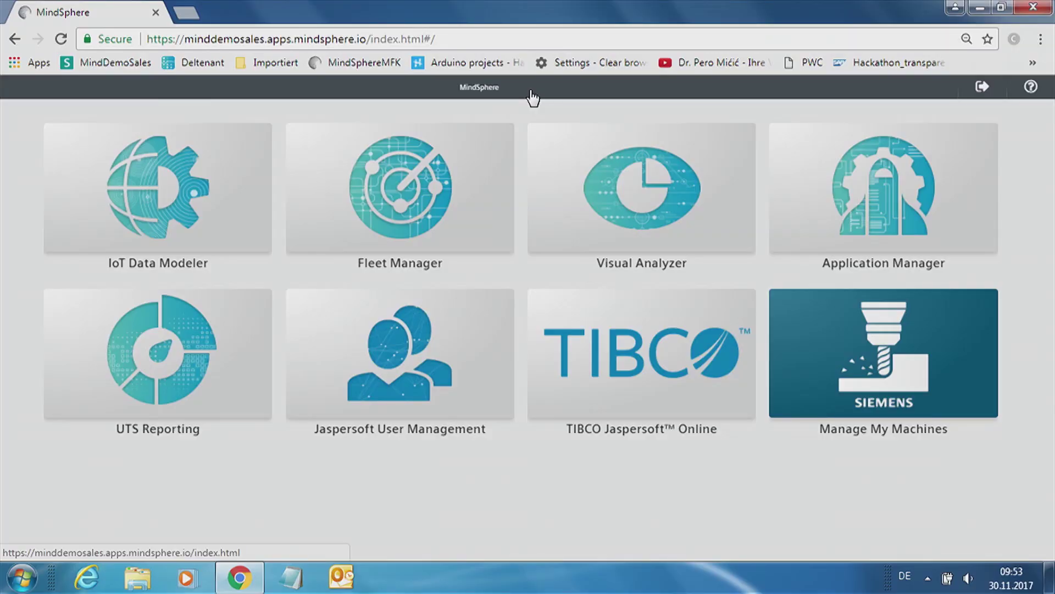
- Show Fleet Manager's assets on the world map and zoom into the cluster of 50 assets
{"action": "left_click", "coordinate": [385, 222]}
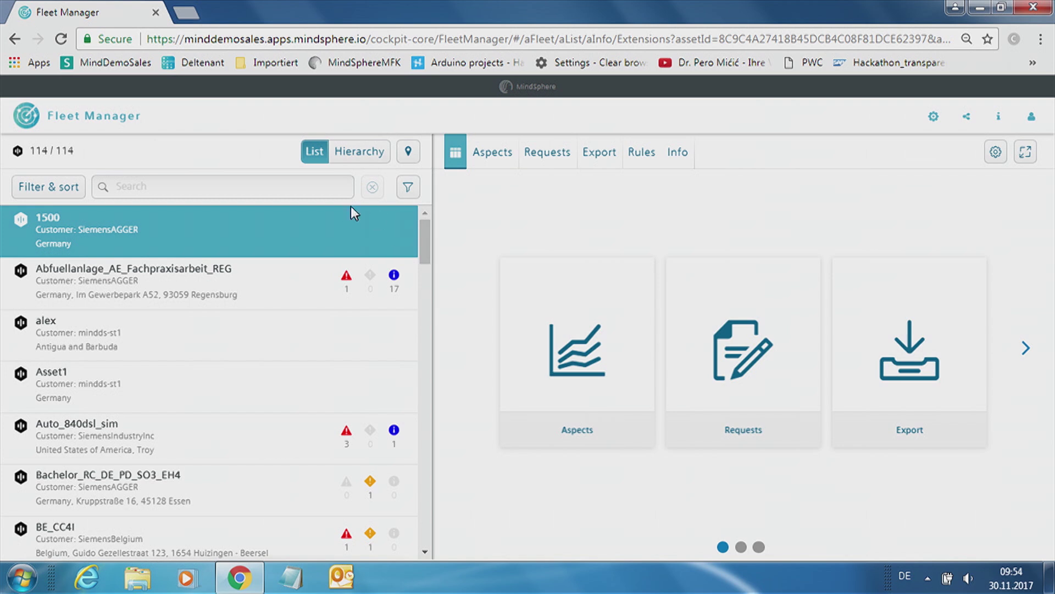
{"action": "left_click", "coordinate": [419, 156]}
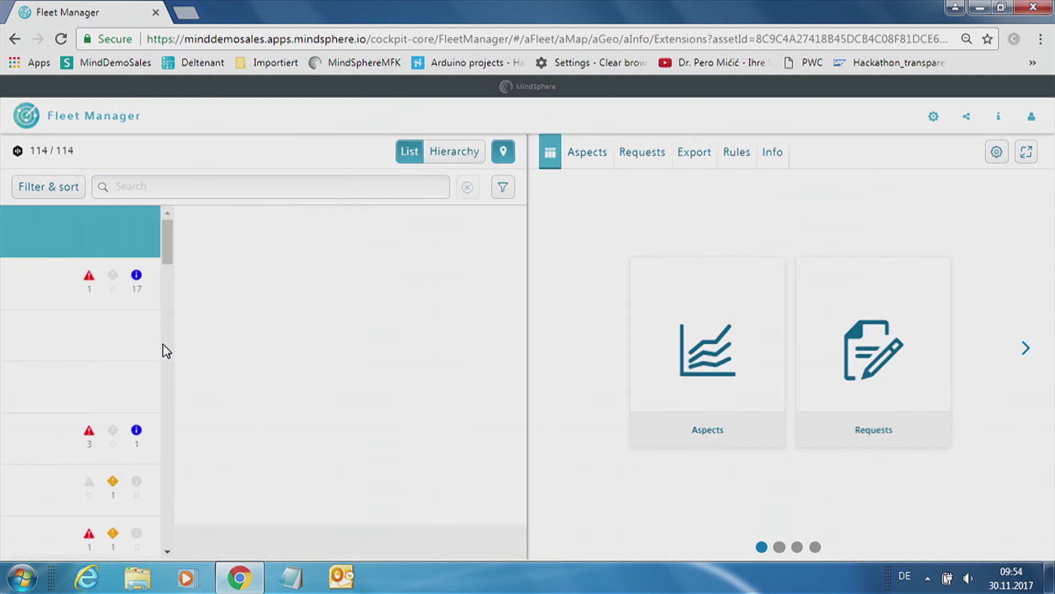
{"action": "left_click", "coordinate": [254, 378]}
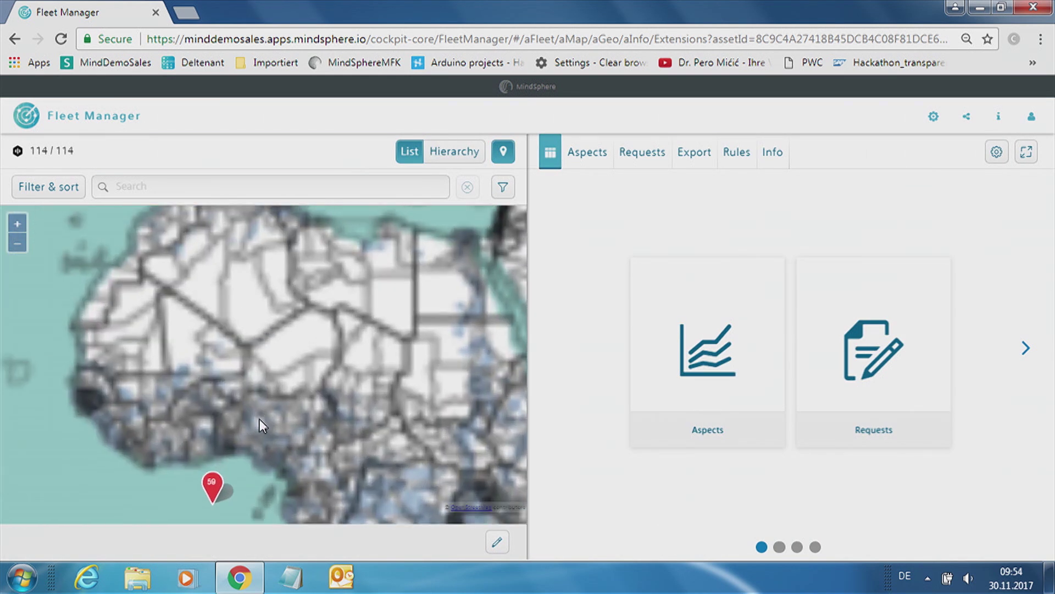
{"action": "scroll", "coordinate": [237, 467], "scroll_direction": "down", "scroll_amount": 2}
{"action": "scroll", "coordinate": [252, 420], "scroll_direction": "up", "scroll_amount": 5}
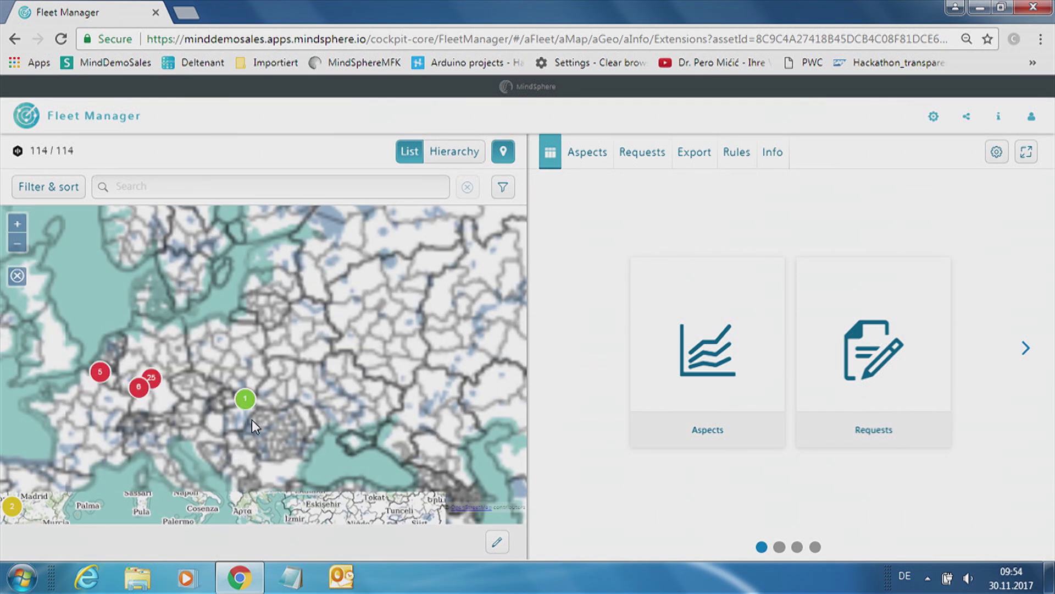
{"action": "left_click_drag", "start_coordinate": [259, 391], "coordinate": [272, 321]}
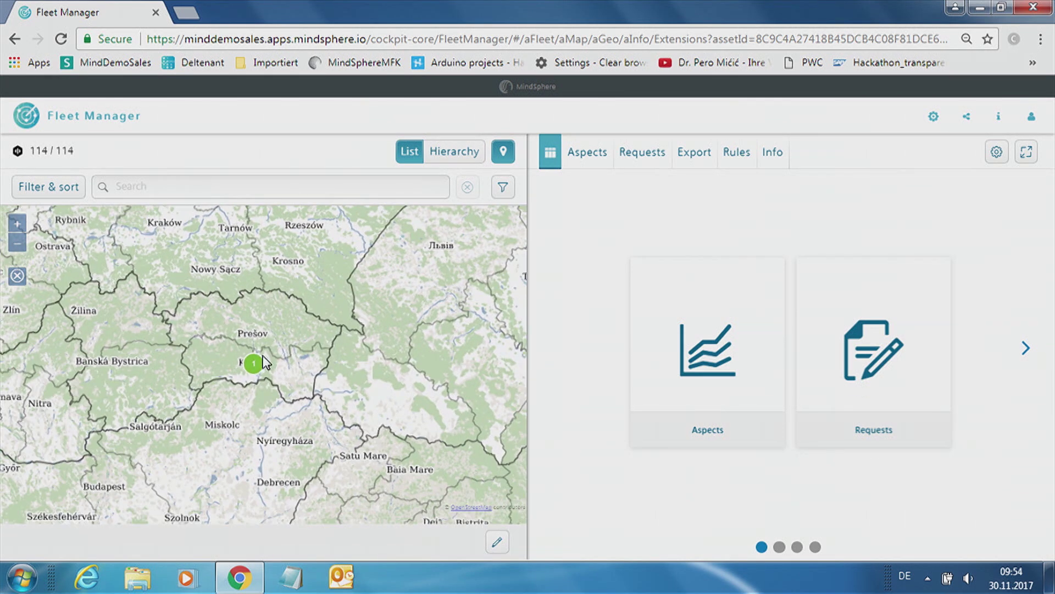
{"action": "scroll", "coordinate": [266, 338], "scroll_direction": "down", "scroll_amount": 4}
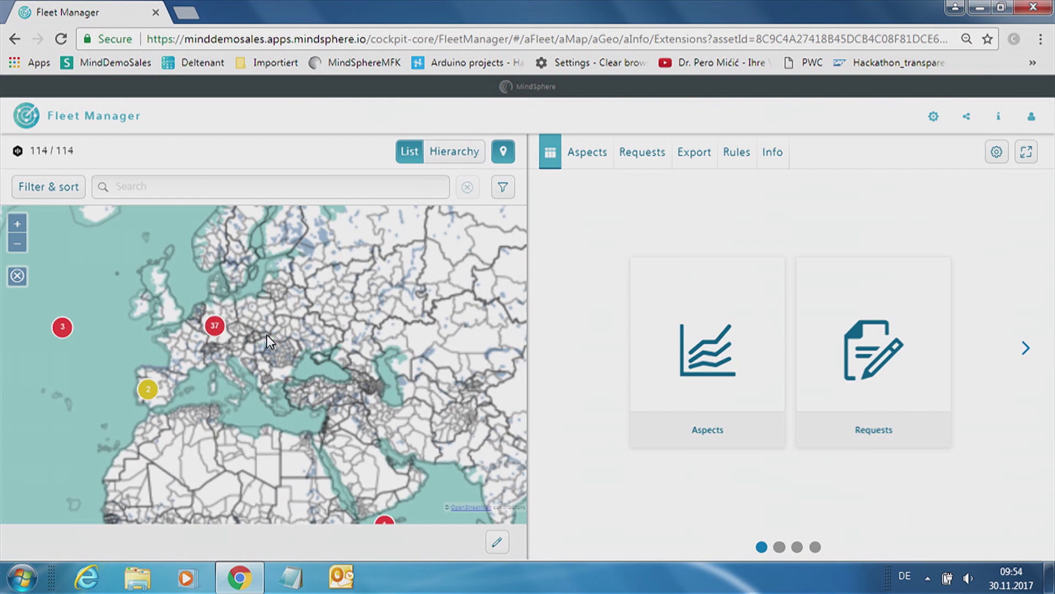
{"action": "scroll", "coordinate": [219, 316], "scroll_direction": "up", "scroll_amount": 5}
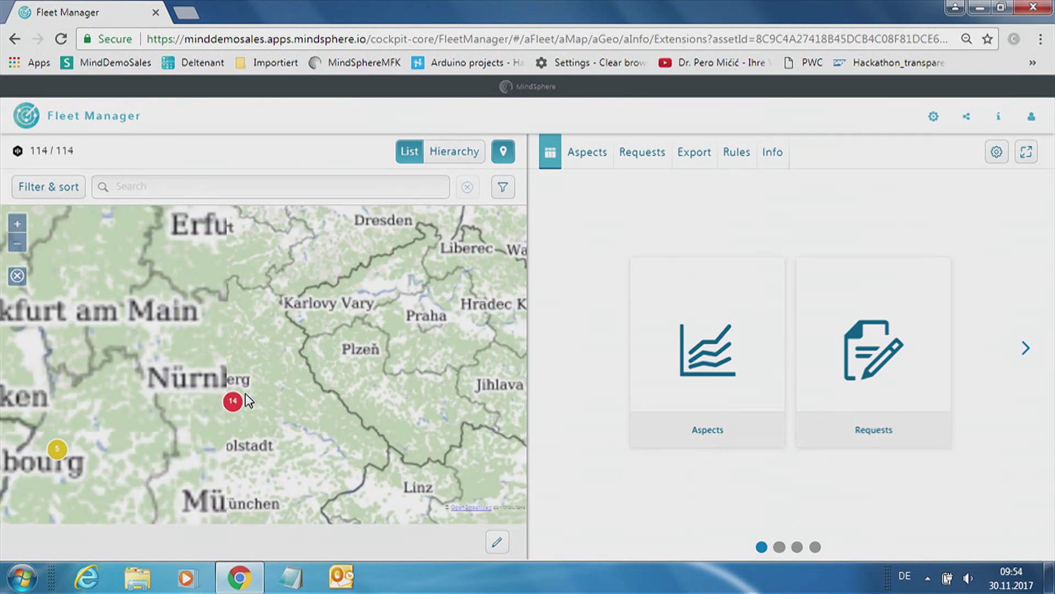
{"action": "scroll", "coordinate": [236, 388], "scroll_direction": "up", "scroll_amount": 4}
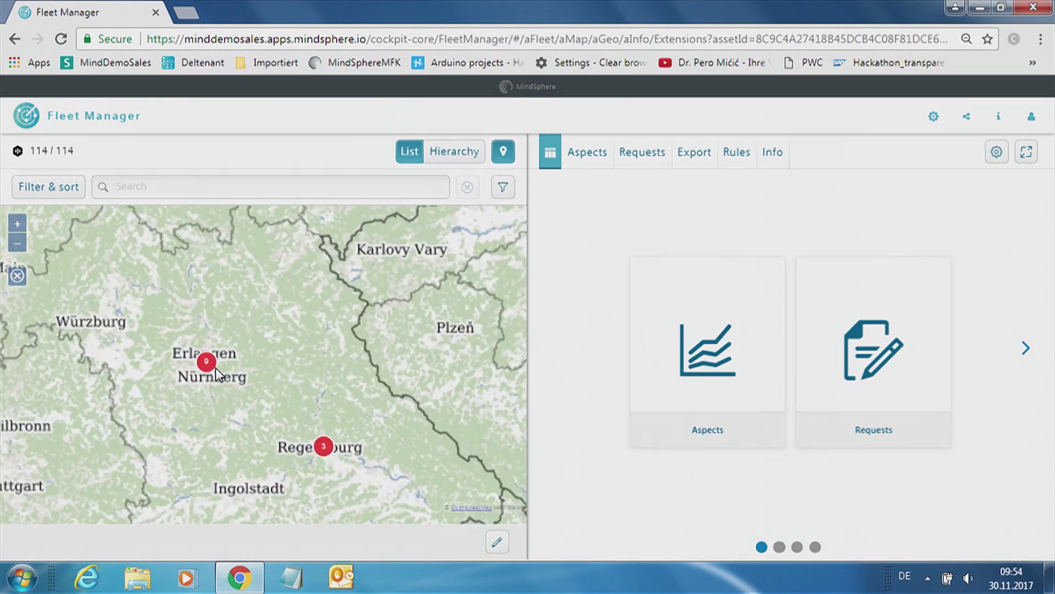
{"action": "scroll", "coordinate": [238, 334], "scroll_direction": "up", "scroll_amount": 4}
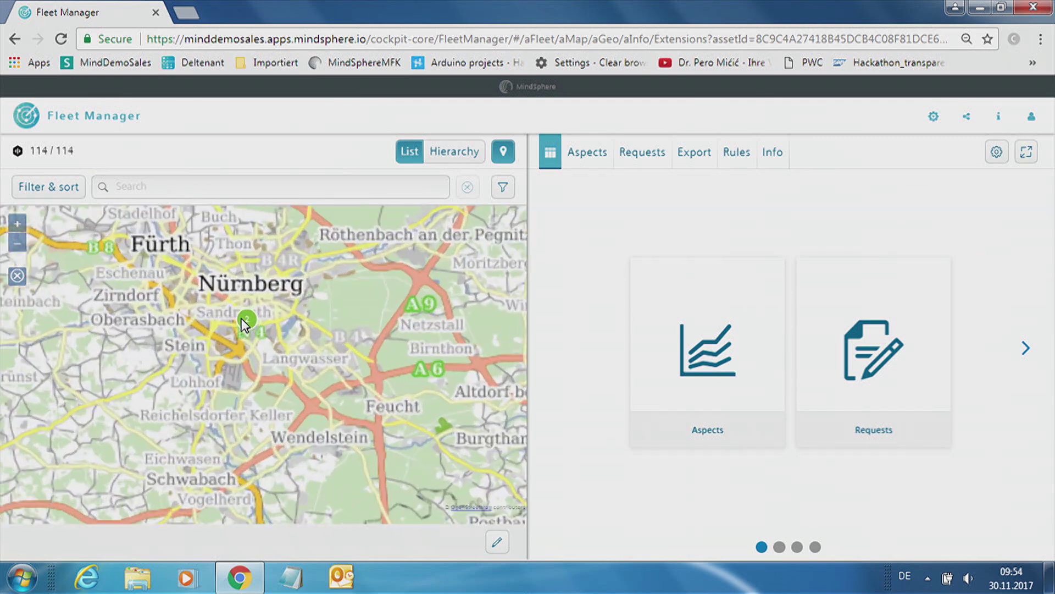
- Centre the map on the Langwasser asset and show MSDemoCompact9's aspects
{"action": "left_click_drag", "start_coordinate": [433, 396], "coordinate": [282, 332]}
{"action": "scroll", "coordinate": [281, 341], "scroll_direction": "up", "scroll_amount": 3}
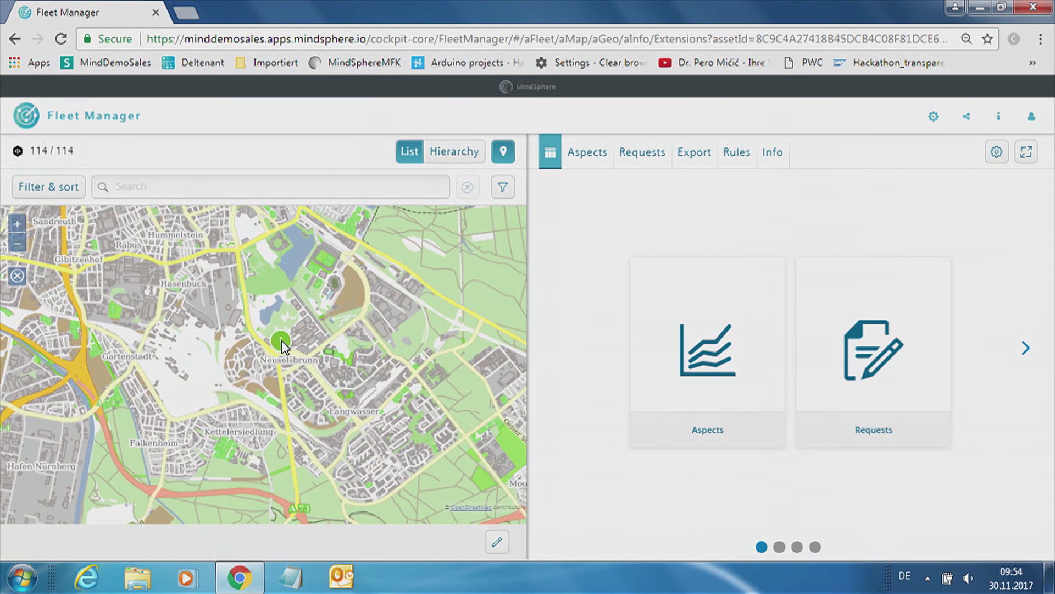
{"action": "scroll", "coordinate": [239, 311], "scroll_direction": "up", "scroll_amount": 3}
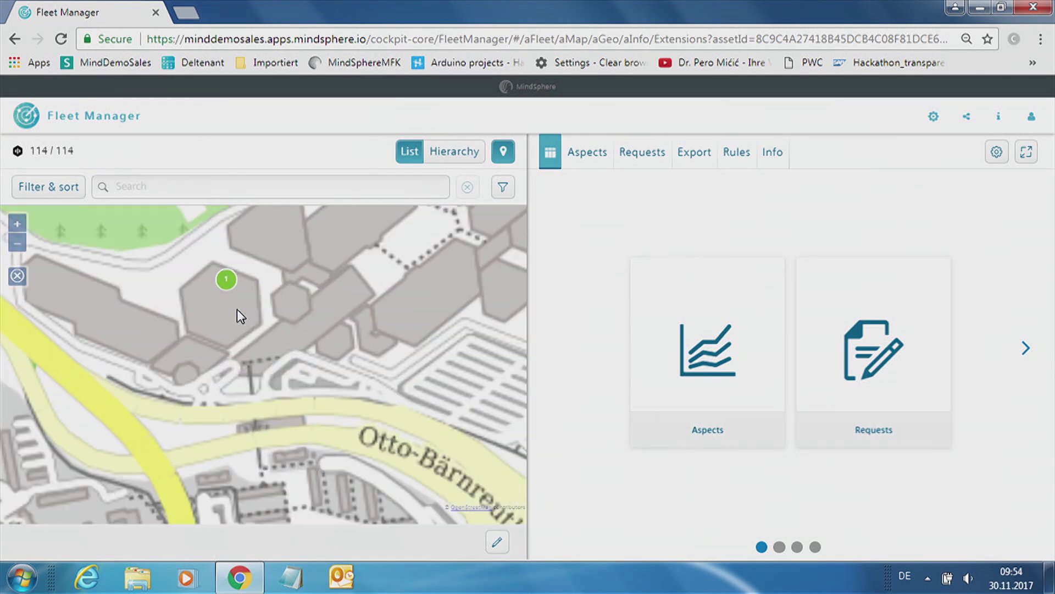
{"action": "scroll", "coordinate": [245, 314], "scroll_direction": "up", "scroll_amount": 1}
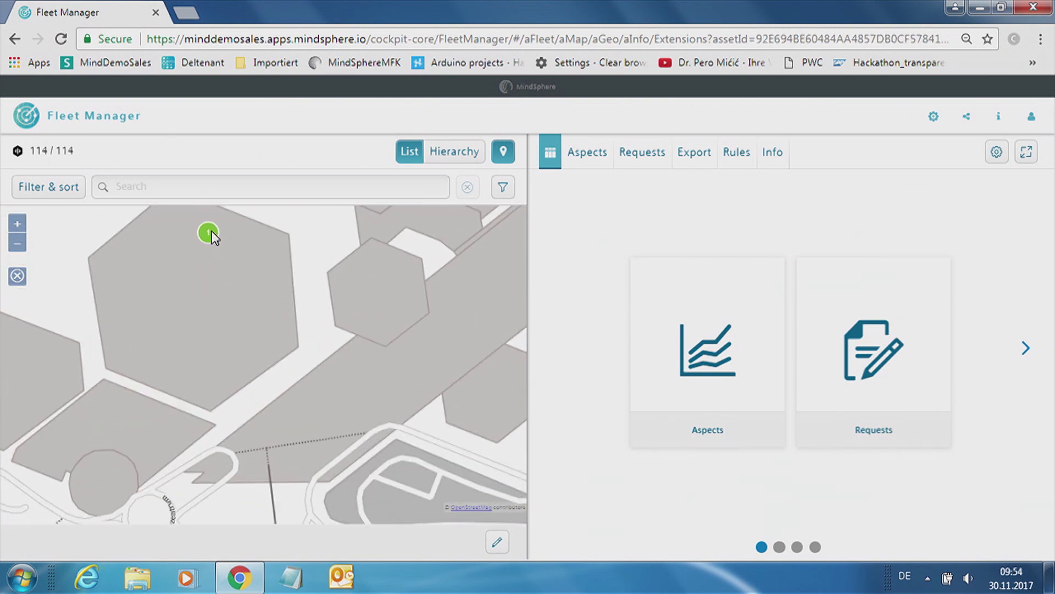
{"action": "left_click", "coordinate": [209, 233]}
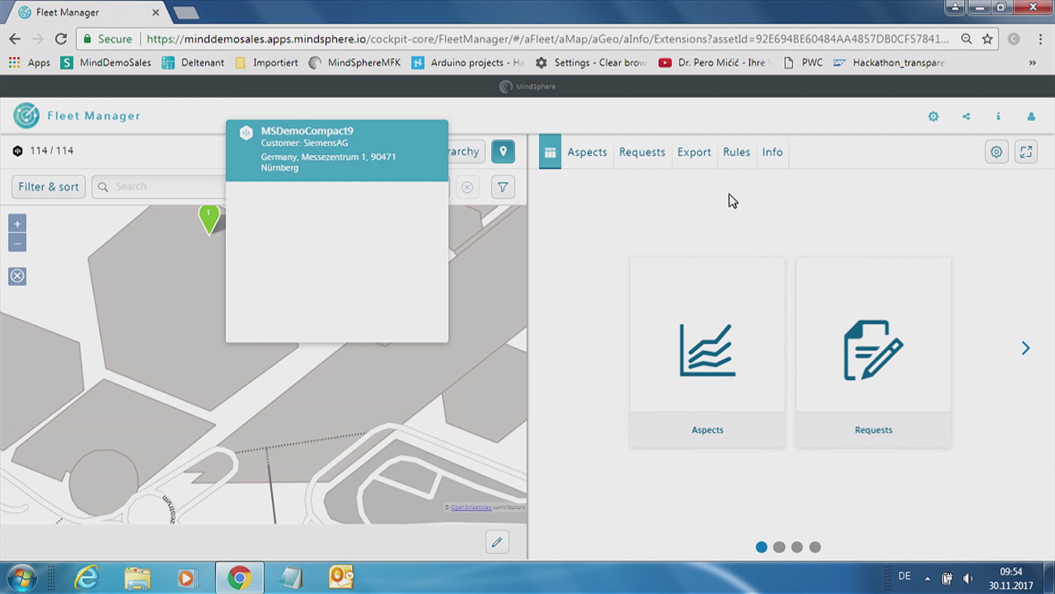
{"action": "left_click", "coordinate": [710, 364]}
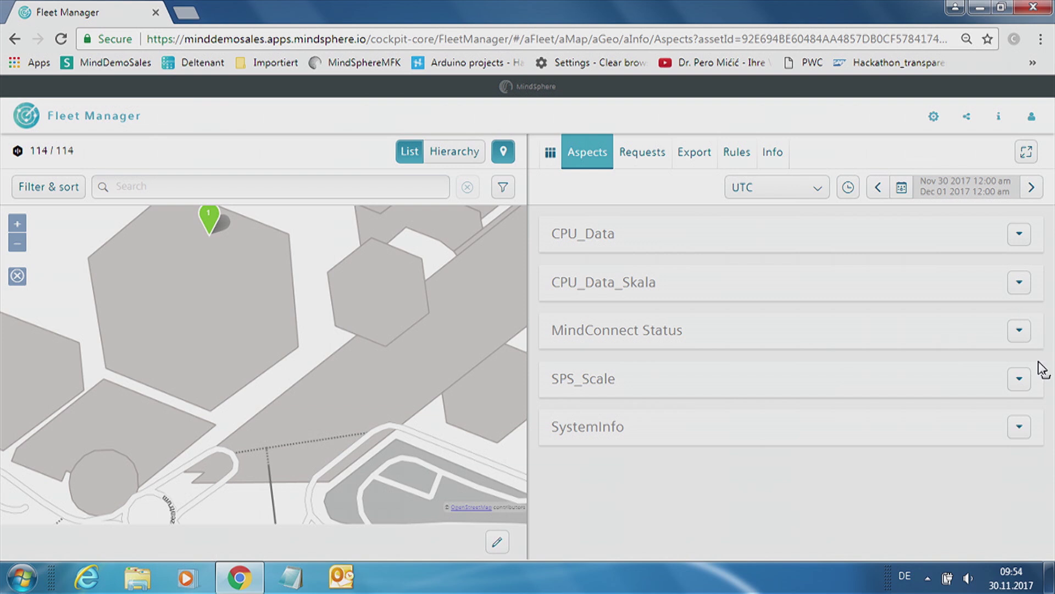
- Expand the SPS_Scale aspect chart and open it in Visual Analyzer
{"action": "left_click", "coordinate": [1020, 380]}
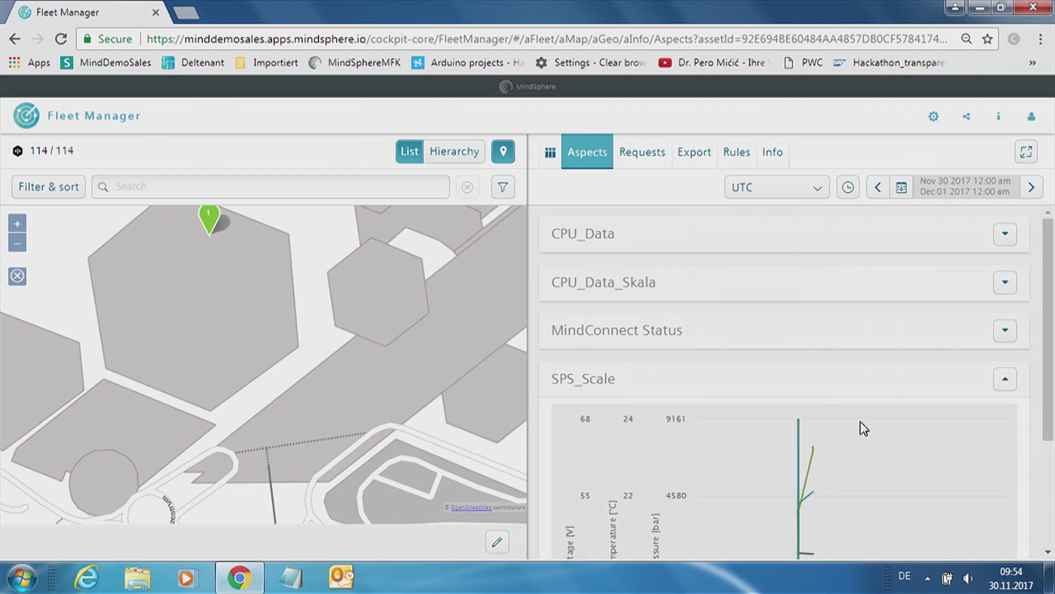
{"action": "scroll", "coordinate": [864, 429], "scroll_direction": "down", "scroll_amount": 3}
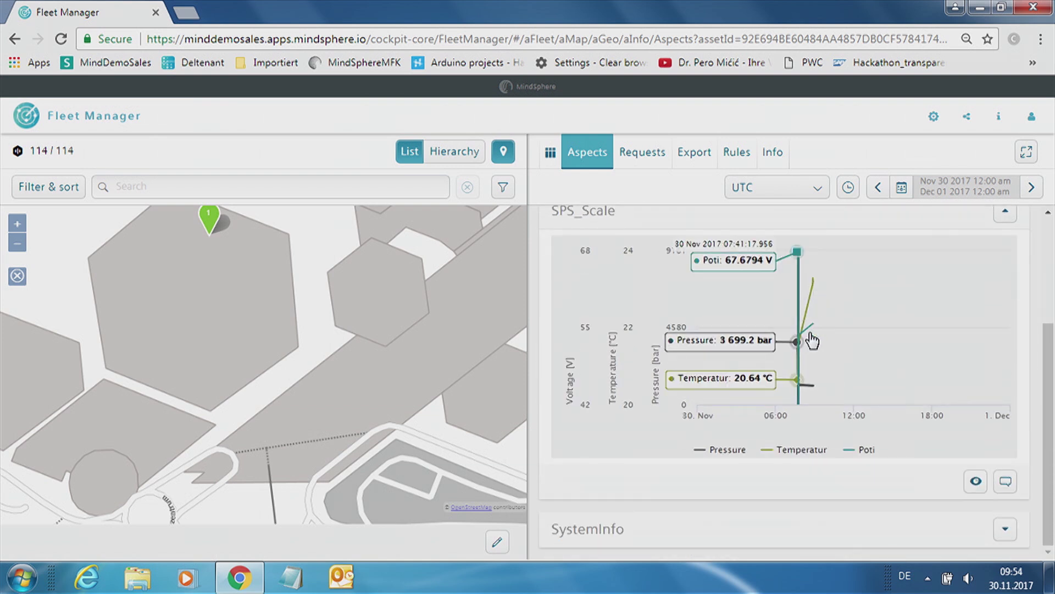
{"action": "left_click", "coordinate": [976, 481]}
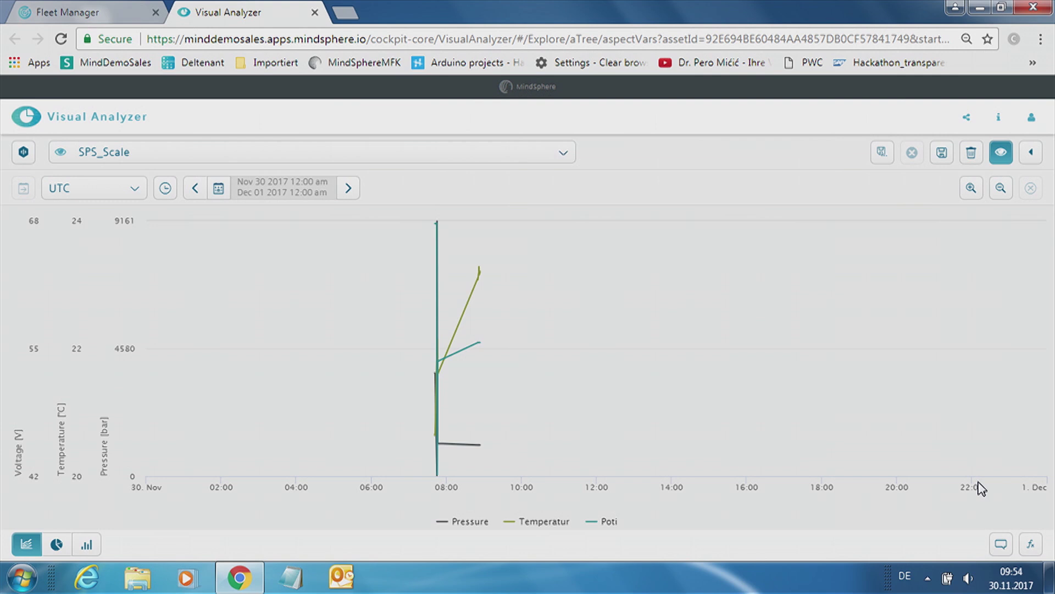
- Zoom the SPS_Scale chart's time axis in to the seconds around 08:55
{"action": "scroll", "coordinate": [514, 319], "scroll_direction": "up", "scroll_amount": 5}
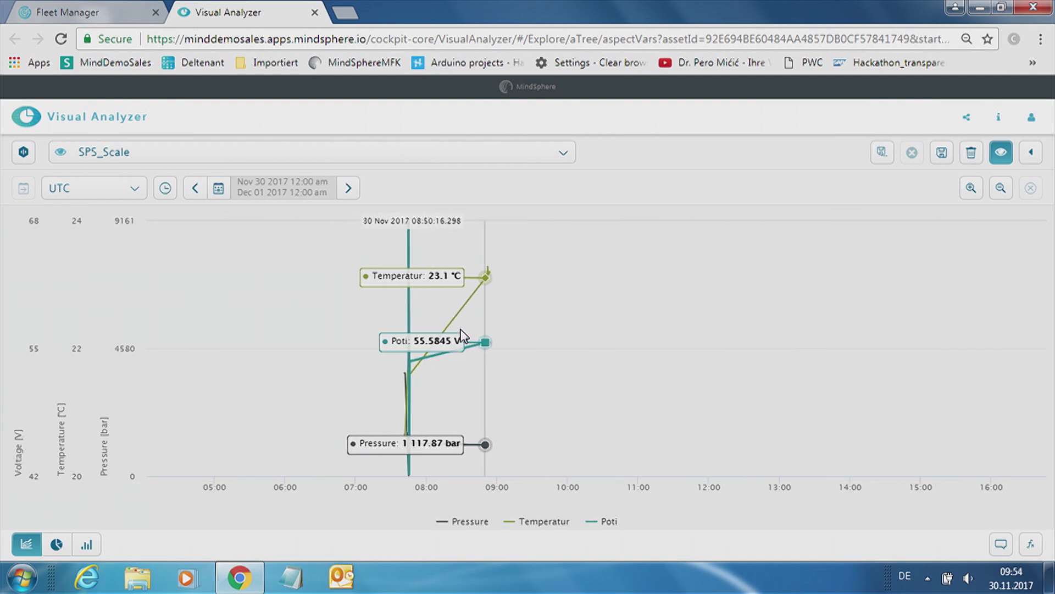
{"action": "scroll", "coordinate": [495, 330], "scroll_direction": "up", "scroll_amount": 3}
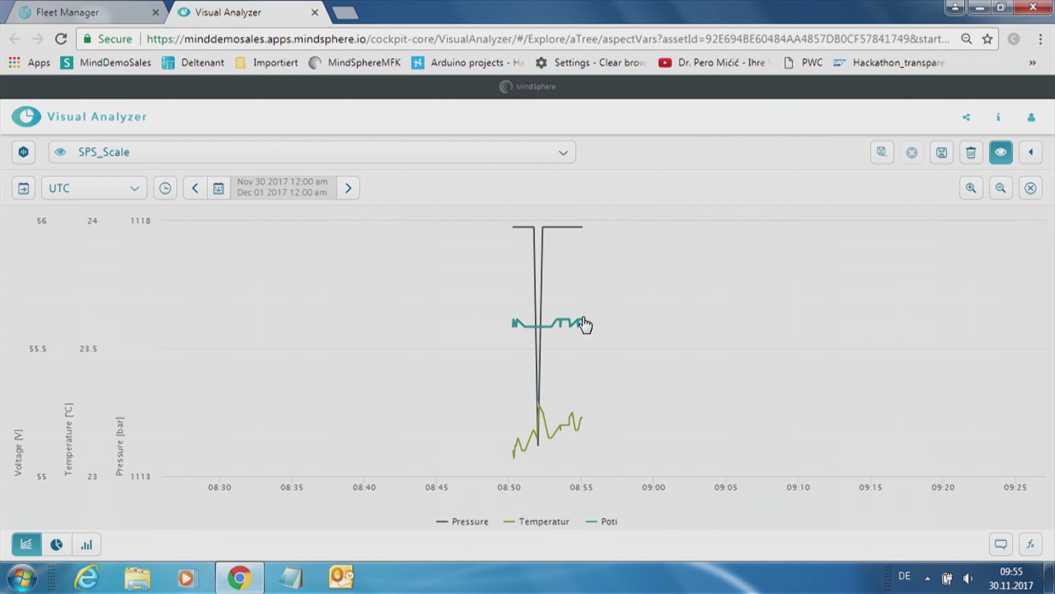
{"action": "scroll", "coordinate": [584, 322], "scroll_direction": "up", "scroll_amount": 4}
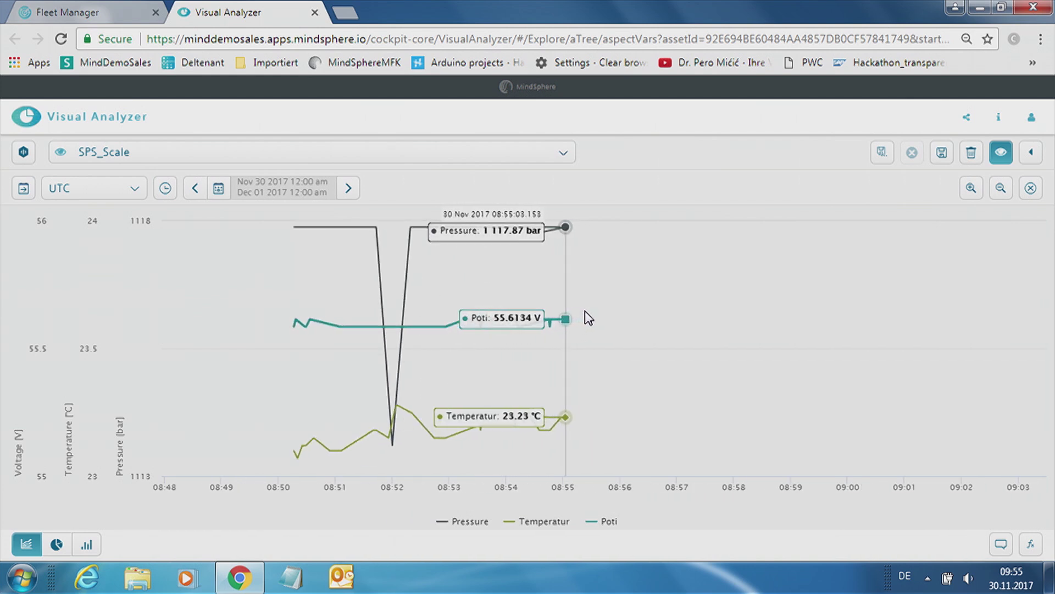
{"action": "scroll", "coordinate": [572, 309], "scroll_direction": "up", "scroll_amount": 1}
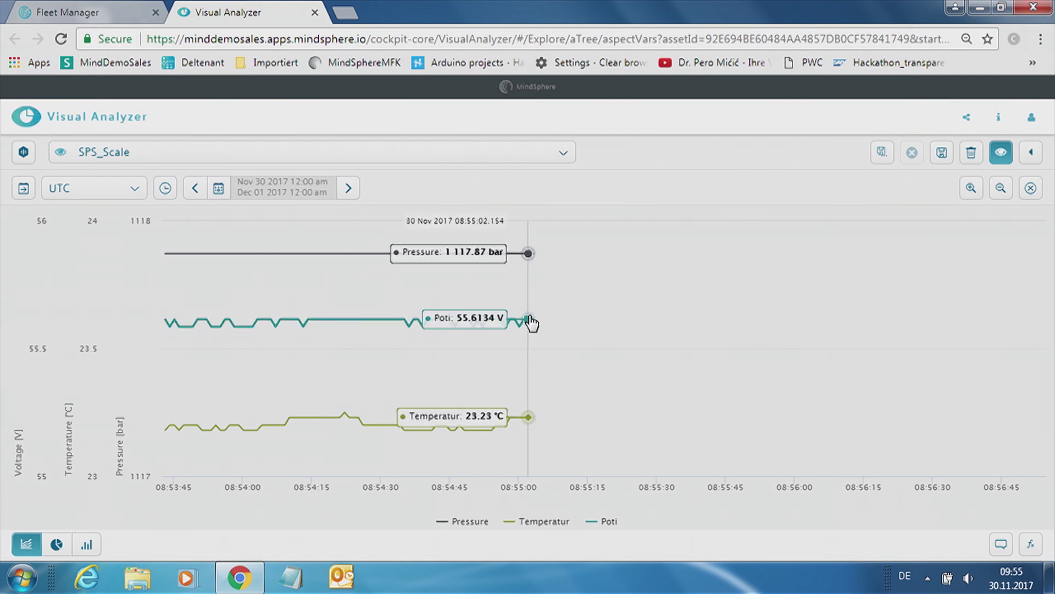
{"action": "scroll", "coordinate": [531, 324], "scroll_direction": "up", "scroll_amount": 2}
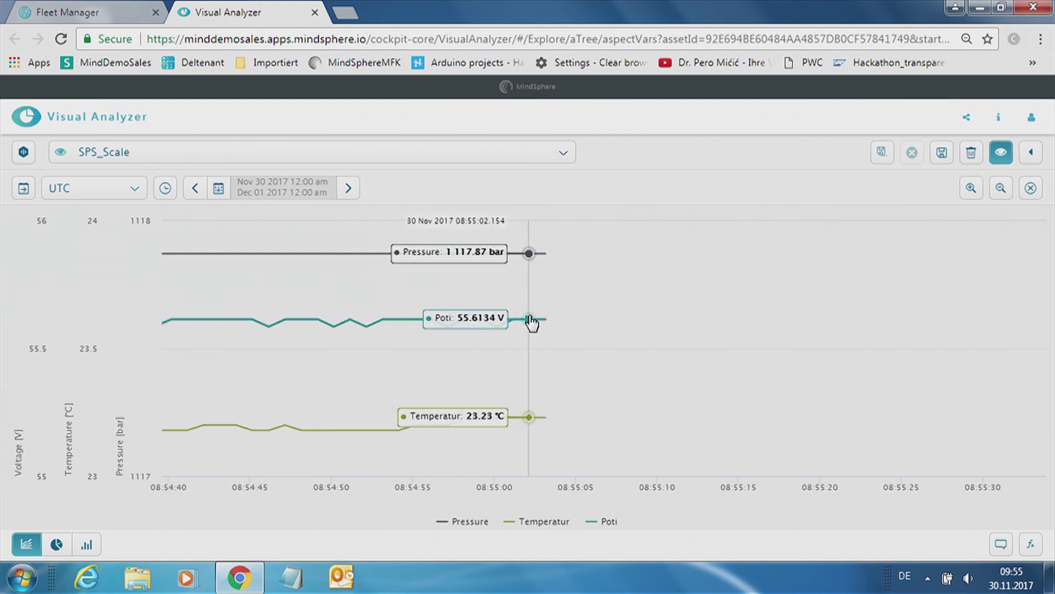
{"action": "scroll", "coordinate": [546, 325], "scroll_direction": "up", "scroll_amount": 1}
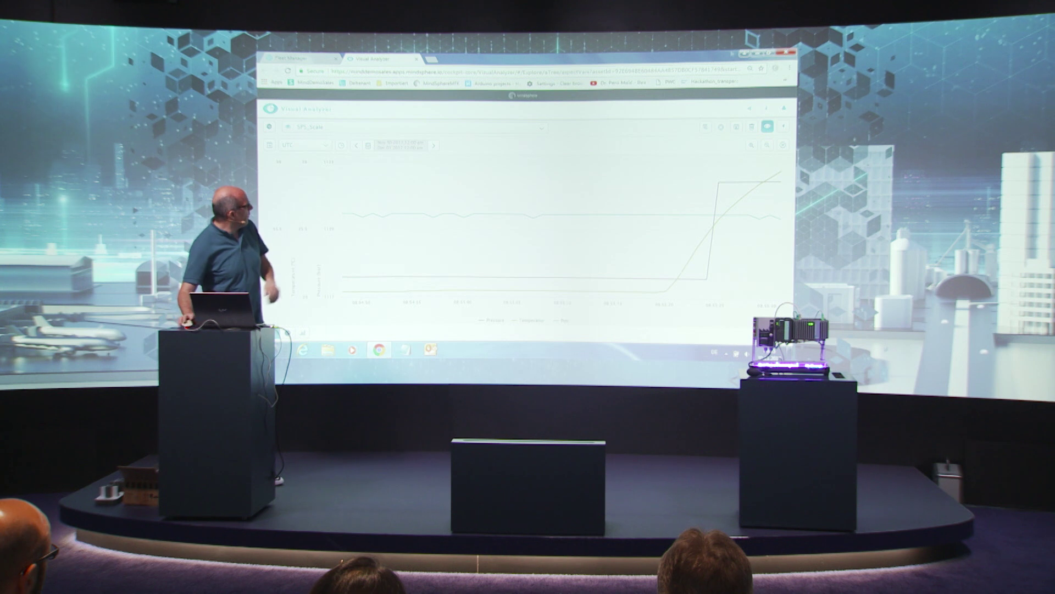
- Watch the live SPS_Scale readings, then bring up MSDemoCompact9's Rules showing the test SPS rule
{"action": "mouse_move", "coordinate": [718, 186]}
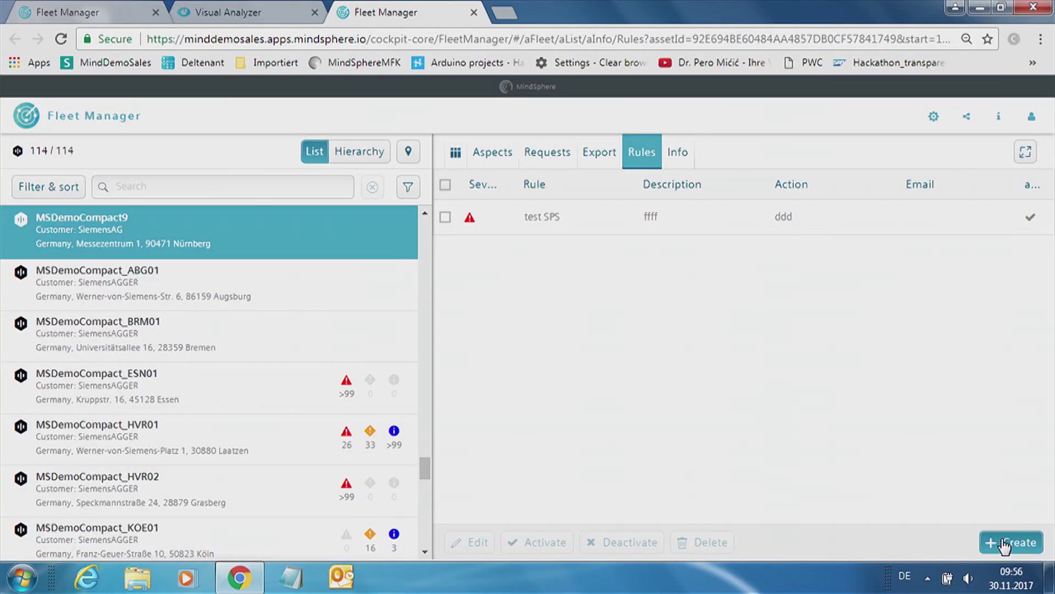
- Create a rule on CPU_Data:Temperatur with condition greater than 25, reaching Requests limitations
{"action": "left_click", "coordinate": [1004, 543]}
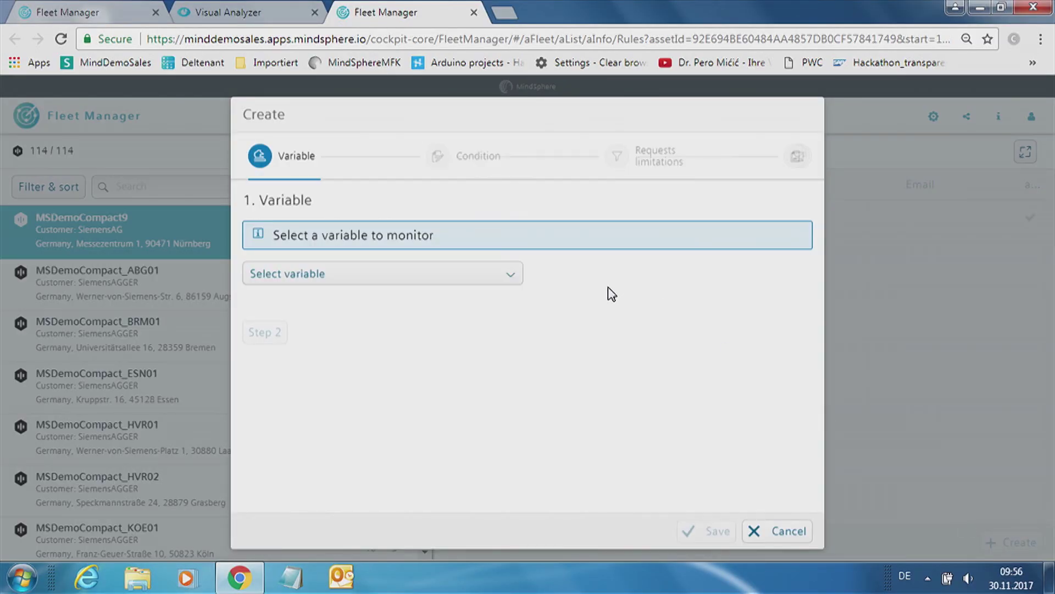
{"action": "left_click", "coordinate": [414, 282]}
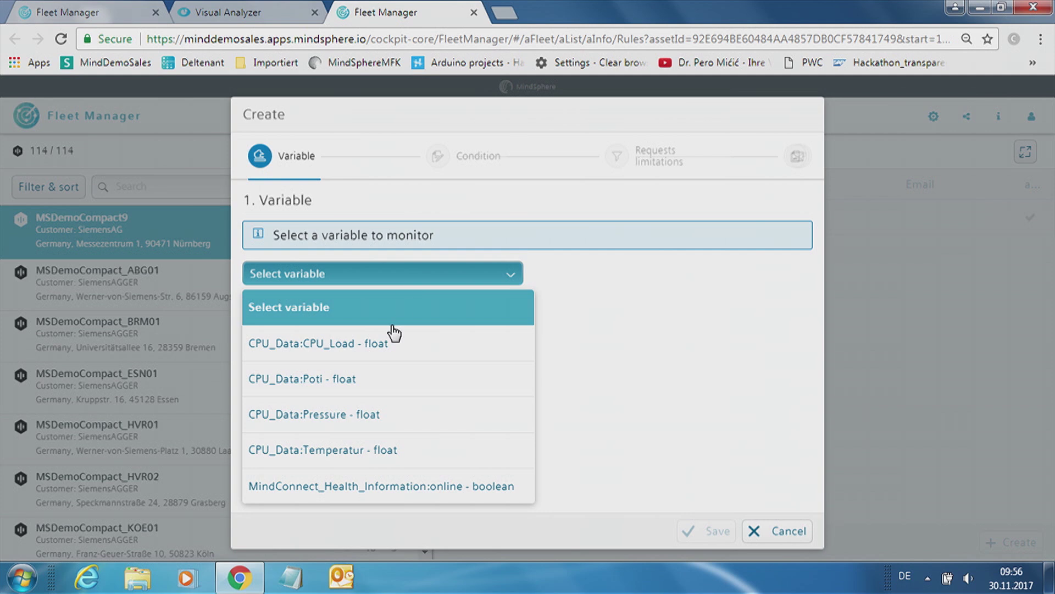
{"action": "left_click", "coordinate": [379, 463]}
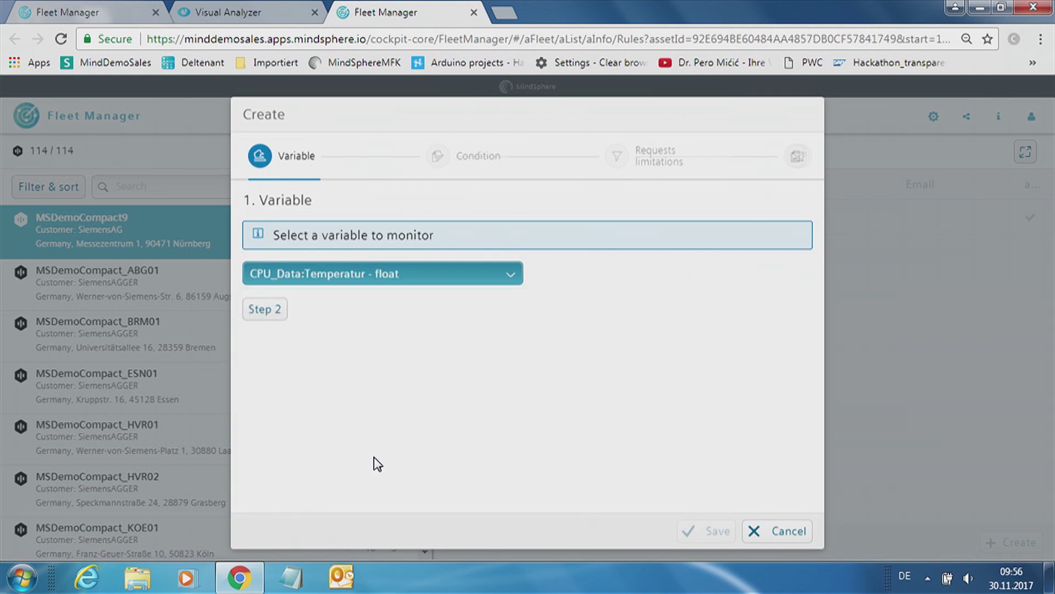
{"action": "left_click", "coordinate": [277, 317]}
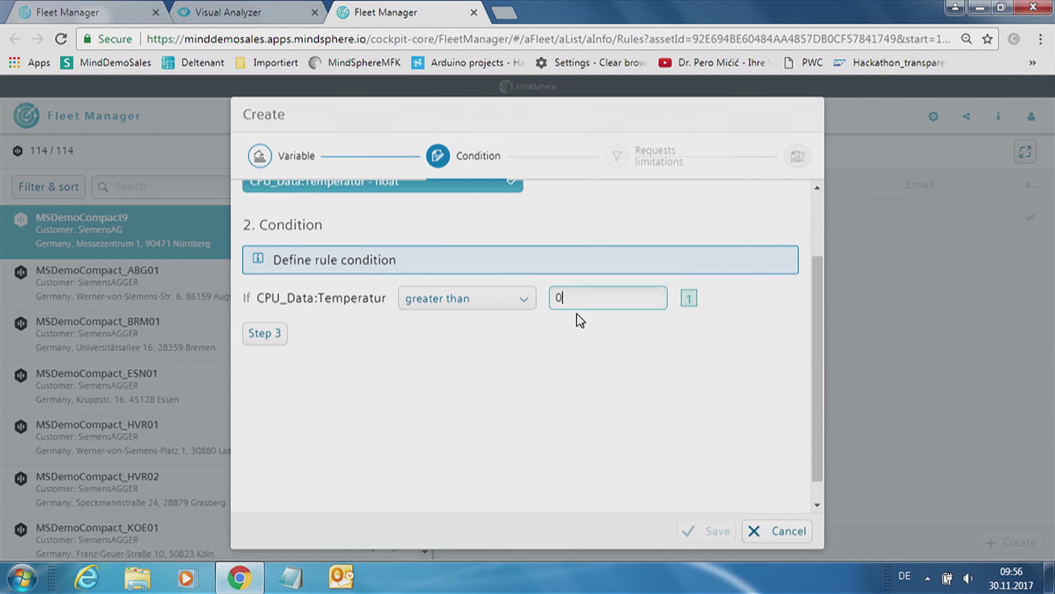
{"action": "key", "text": "BackSpace"}
{"action": "type", "text": "25"}
{"action": "left_click", "coordinate": [264, 333]}
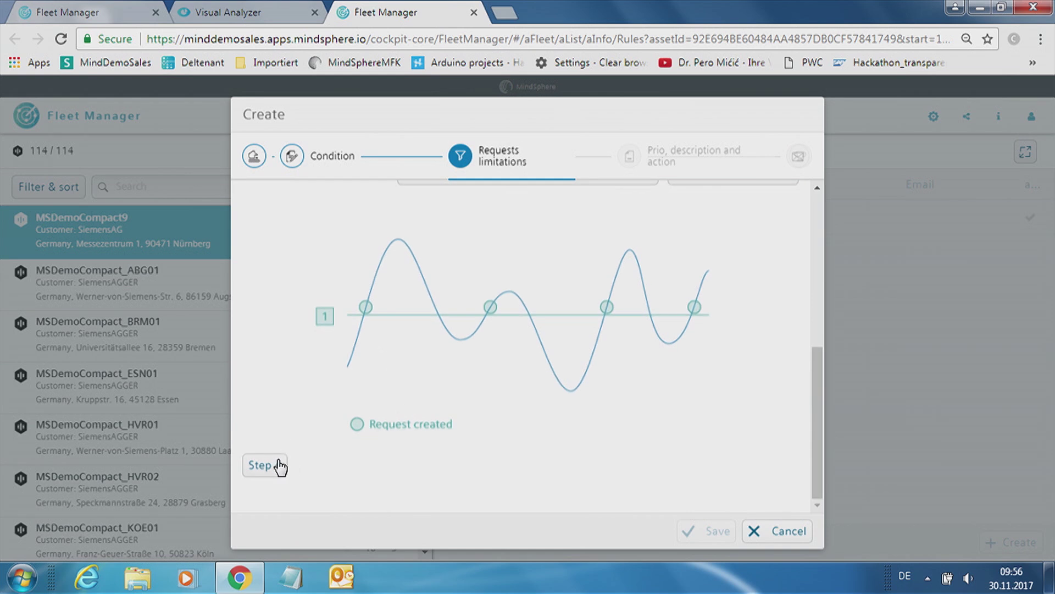
- Give the rule Urgent severity, description 'too hot on stage' and action 'get a drink'
{"action": "left_click", "coordinate": [263, 465]}
{"action": "left_click", "coordinate": [550, 322]}
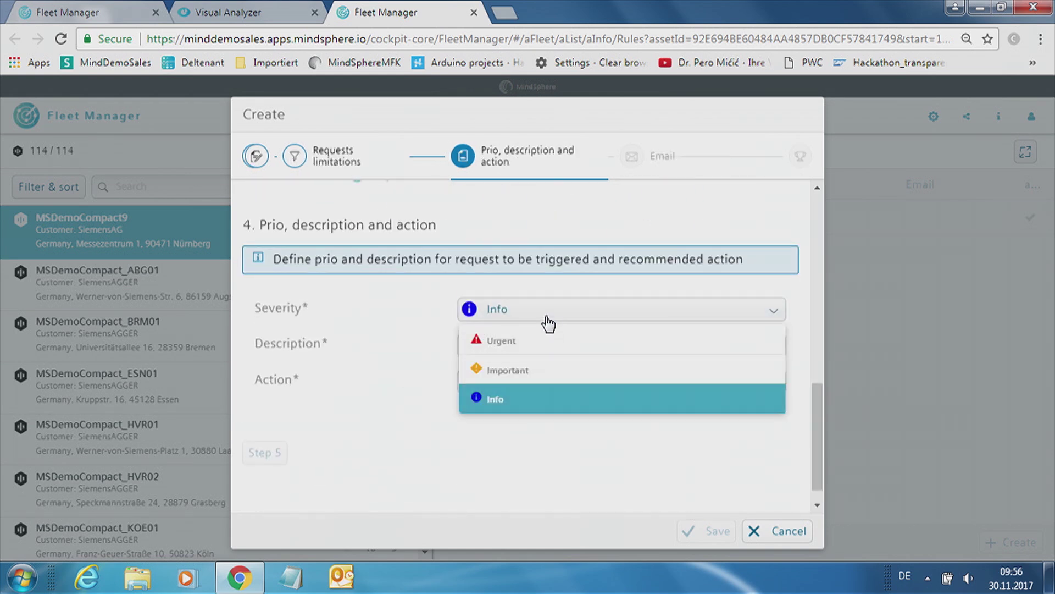
{"action": "left_click", "coordinate": [542, 351]}
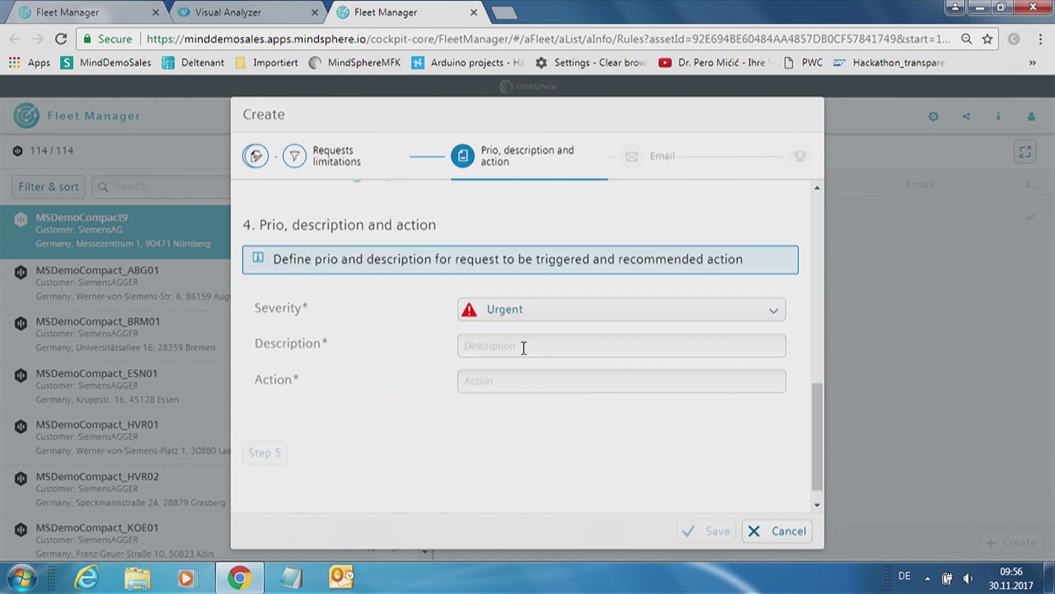
{"action": "left_click", "coordinate": [523, 348]}
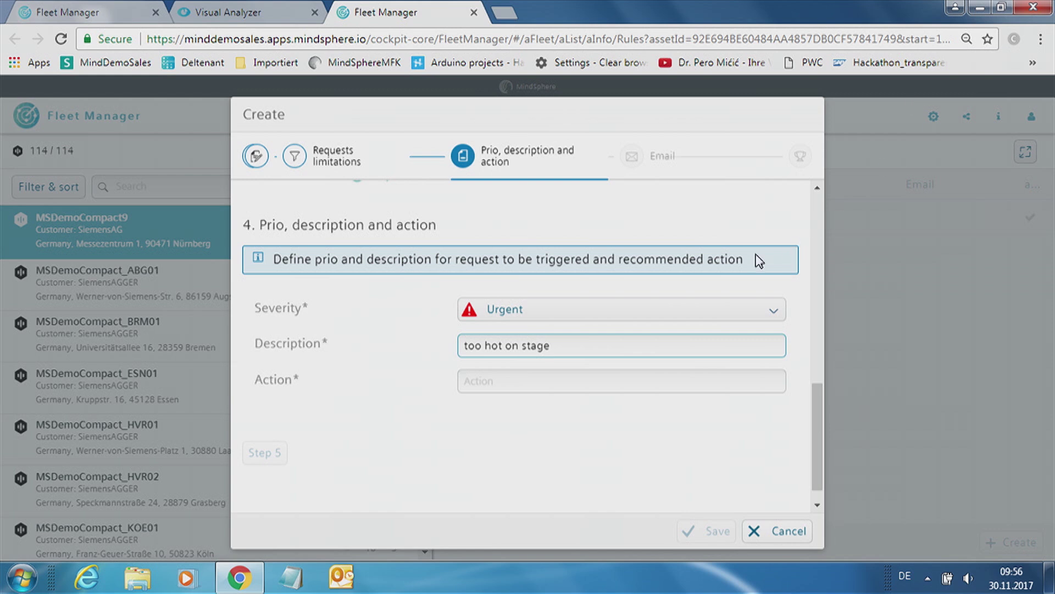
{"action": "left_click", "coordinate": [548, 386]}
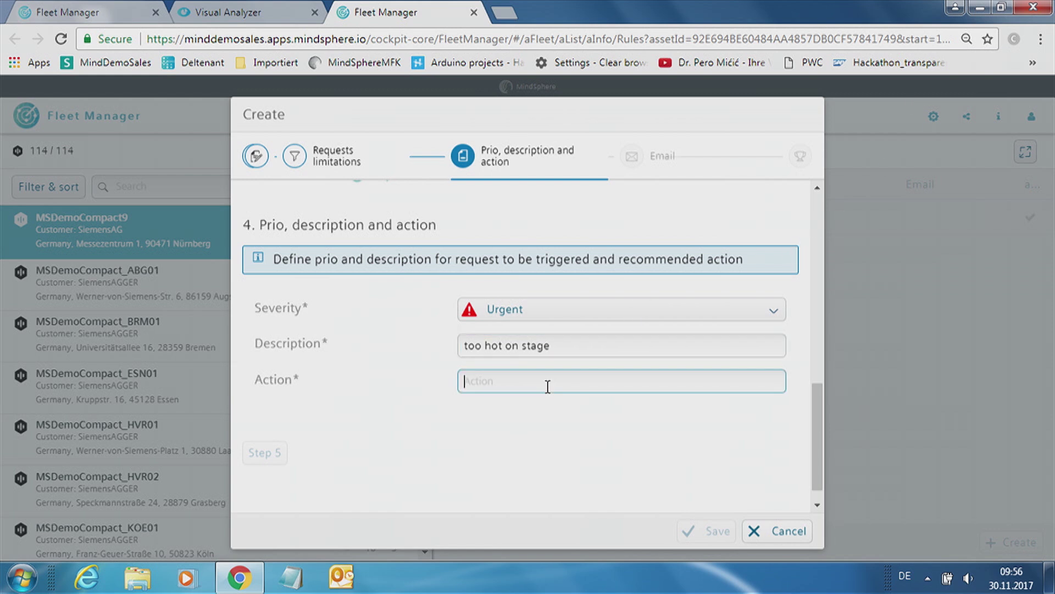
{"action": "type", "text": "get a drink"}
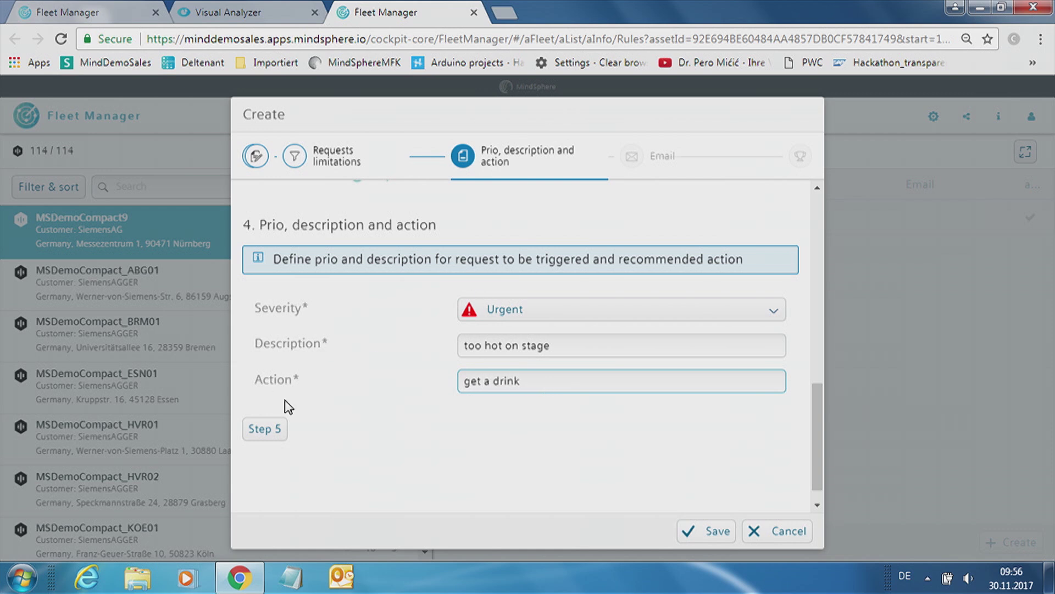
- Skip the e-mail notification and save the rule under the name CPU_Data:Temperatur > 25
{"action": "left_click", "coordinate": [258, 429]}
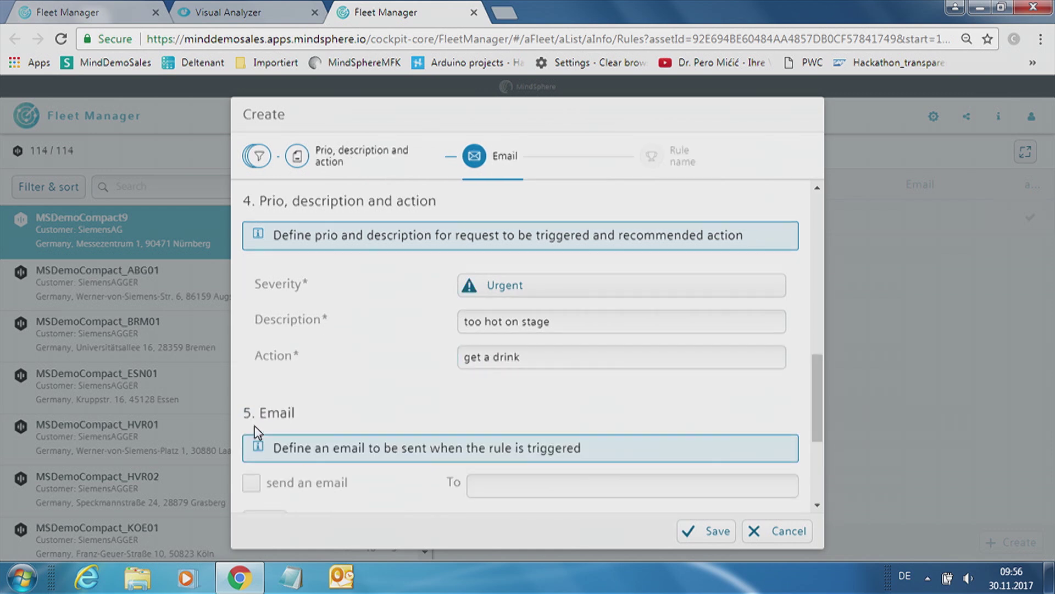
{"action": "left_click", "coordinate": [500, 299]}
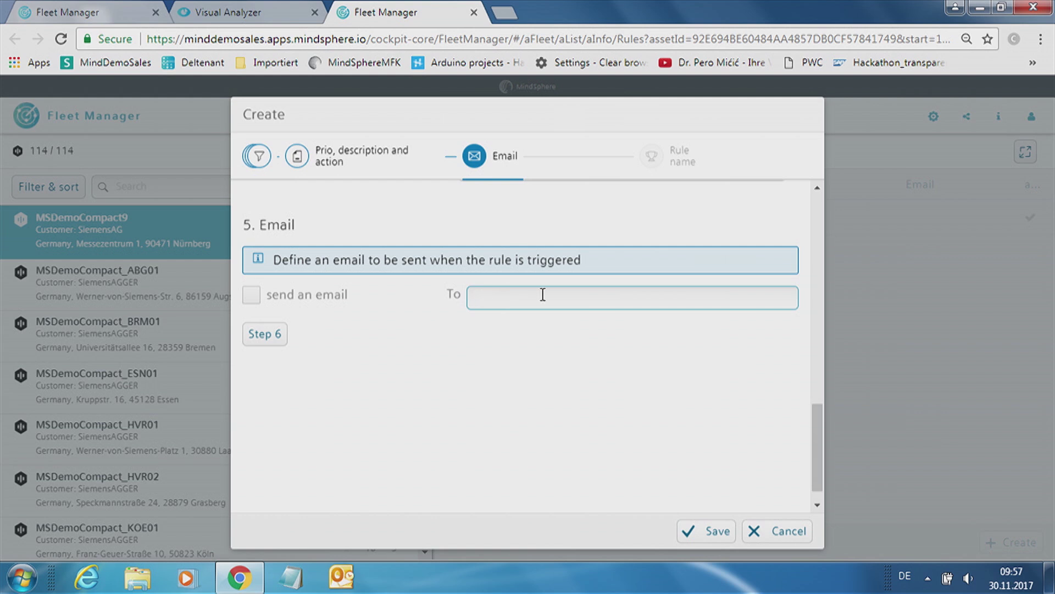
{"action": "left_click", "coordinate": [273, 335]}
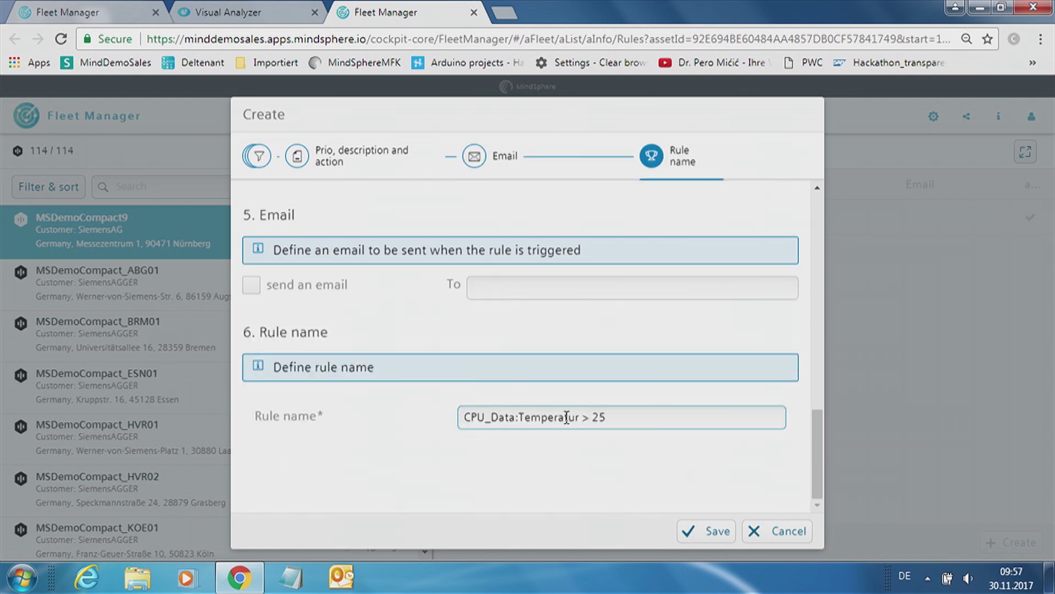
{"action": "left_click", "coordinate": [714, 531]}
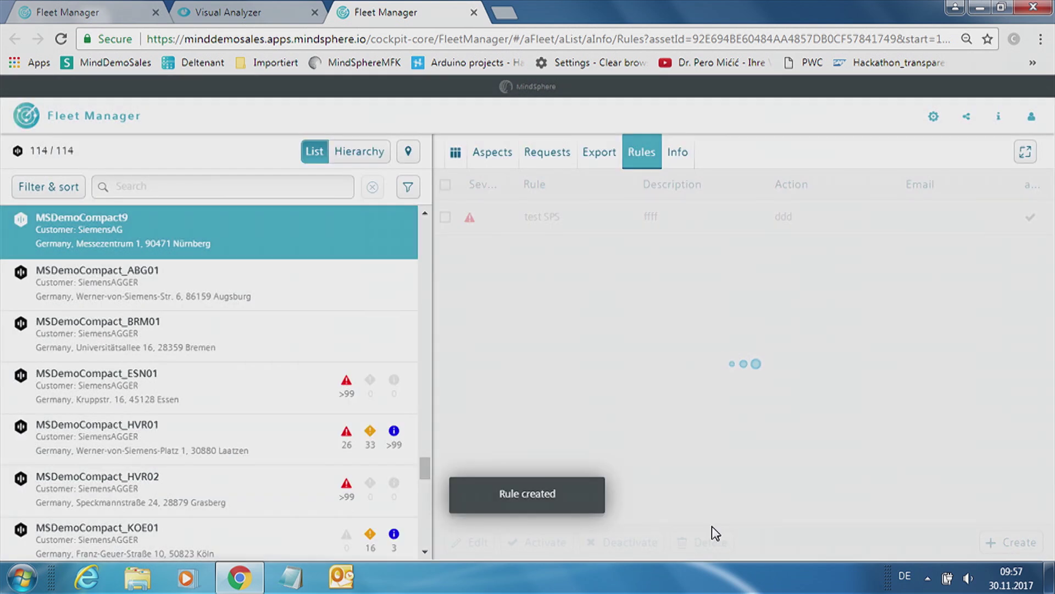